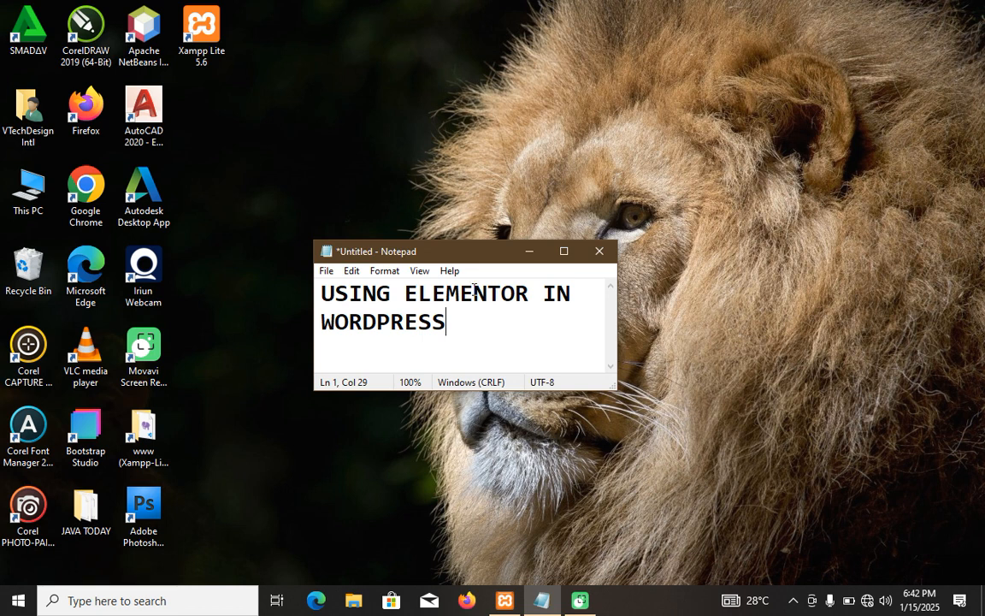
Switch to the XAMPP Control Panel and start the Apache and MySQL modules.
left_click(504, 601)
left_click(350, 171)
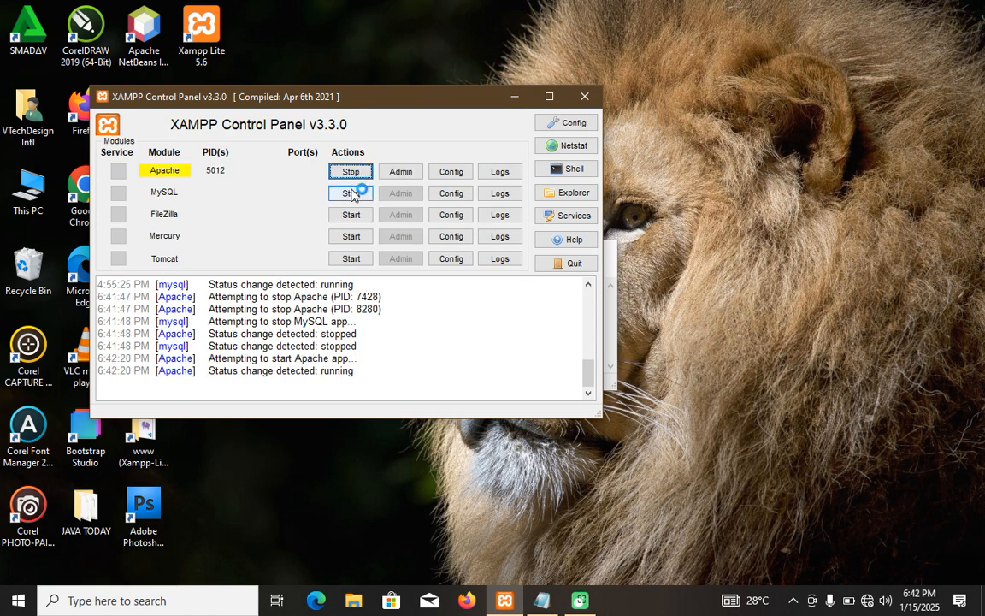
left_click(355, 192)
Open Apache's admin page in the browser and load localhost/wordpress/wp-admin/ instead of the XAMPP dashboard.
left_click(402, 172)
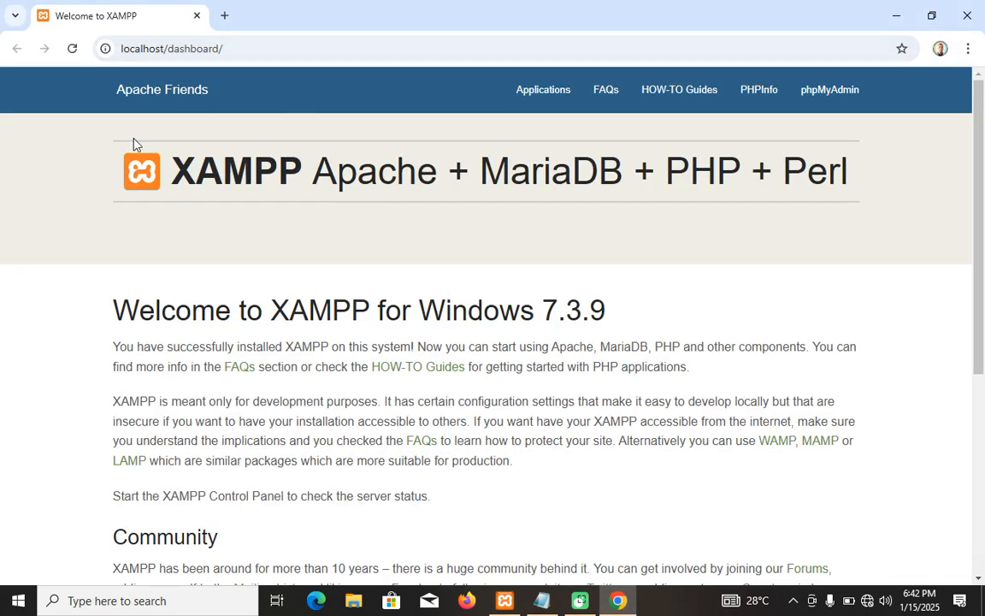
left_click(301, 50)
left_click(304, 49)
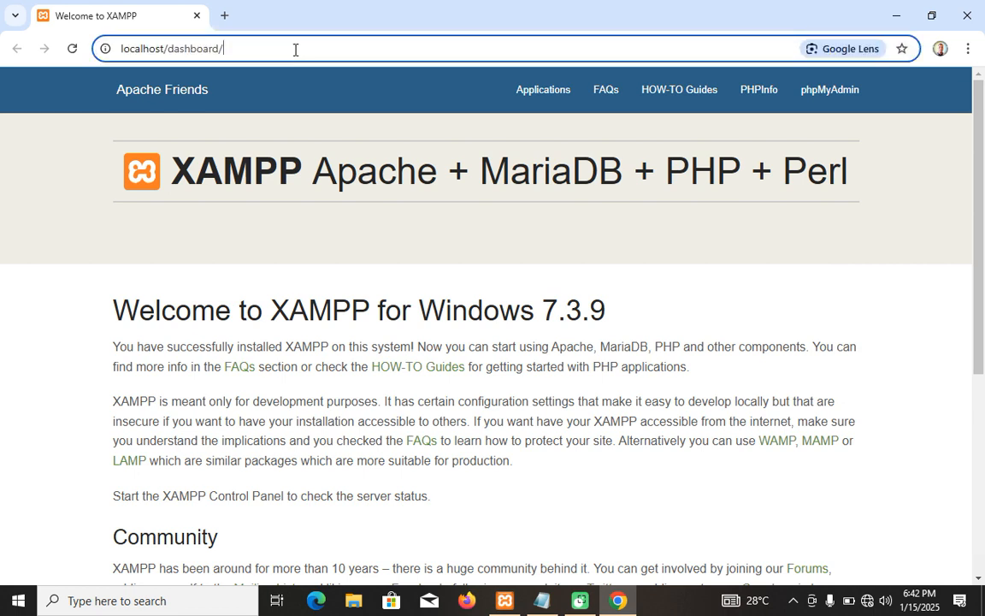
left_click_drag(284, 49, 169, 44)
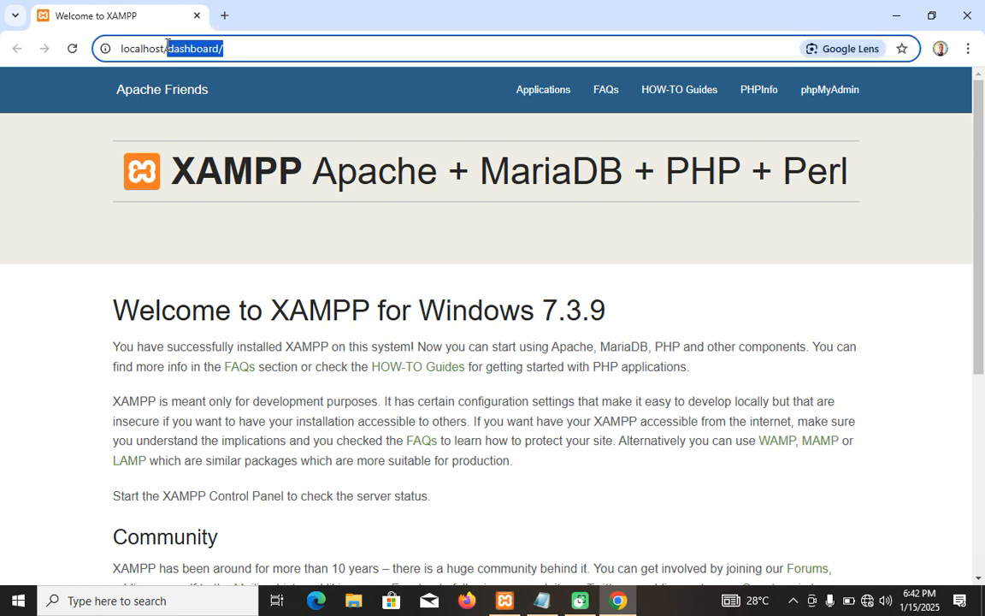
type("wor")
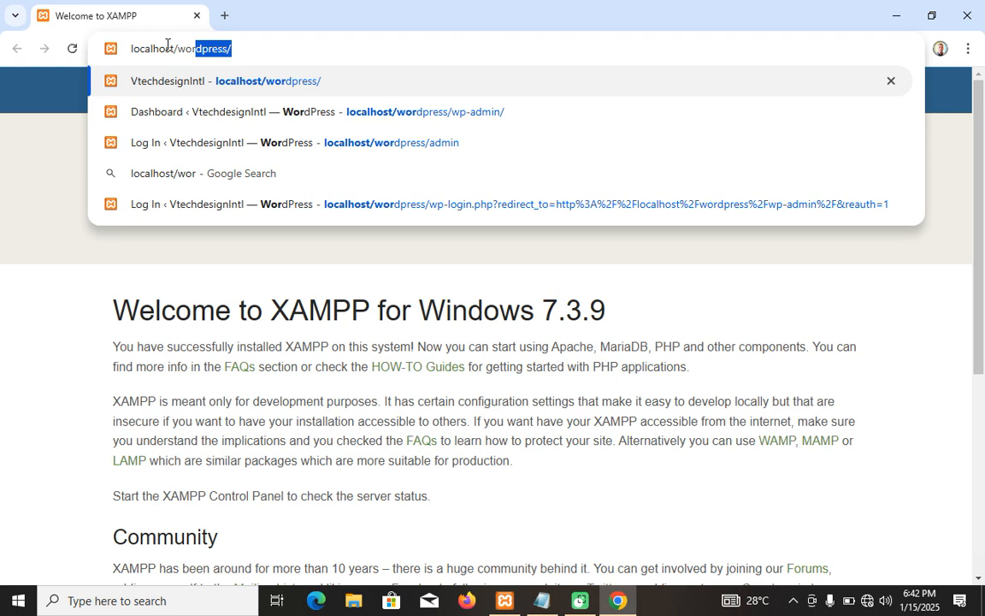
key("Right")
type("wp")
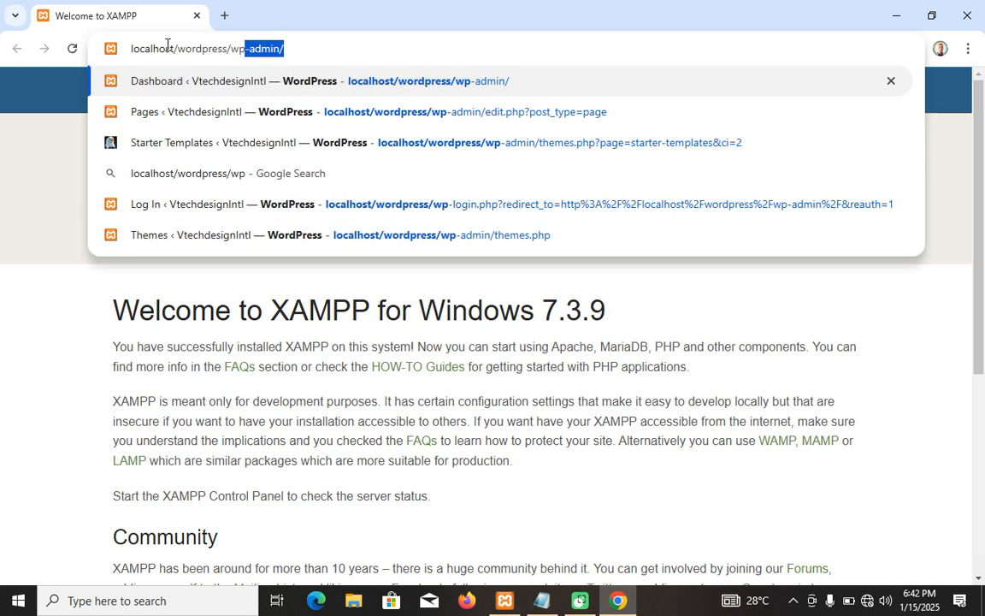
key("Return")
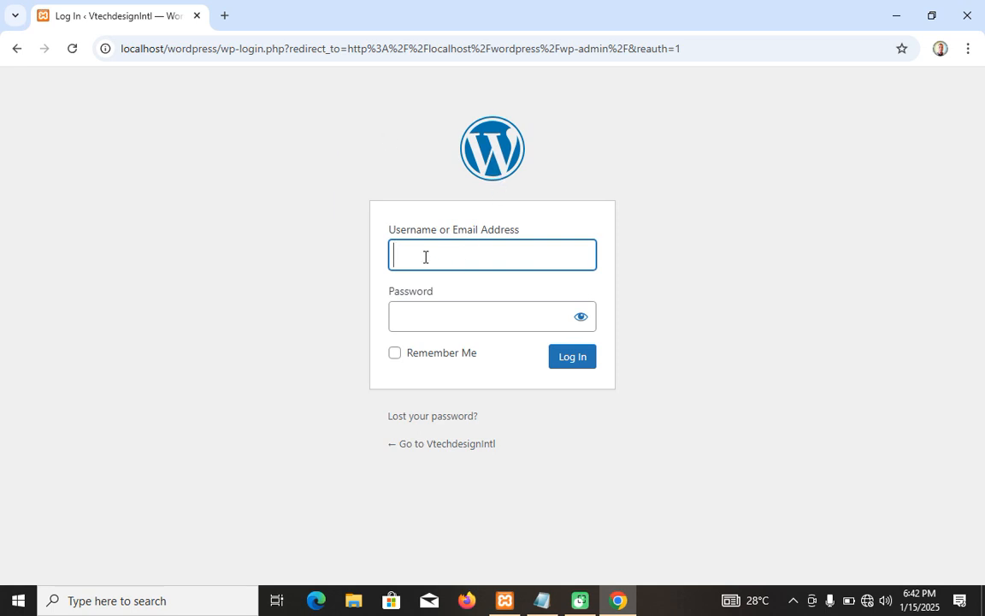
Fill in the username, enter the account password and log in to the WordPress admin.
left_click(425, 256)
left_click(471, 295)
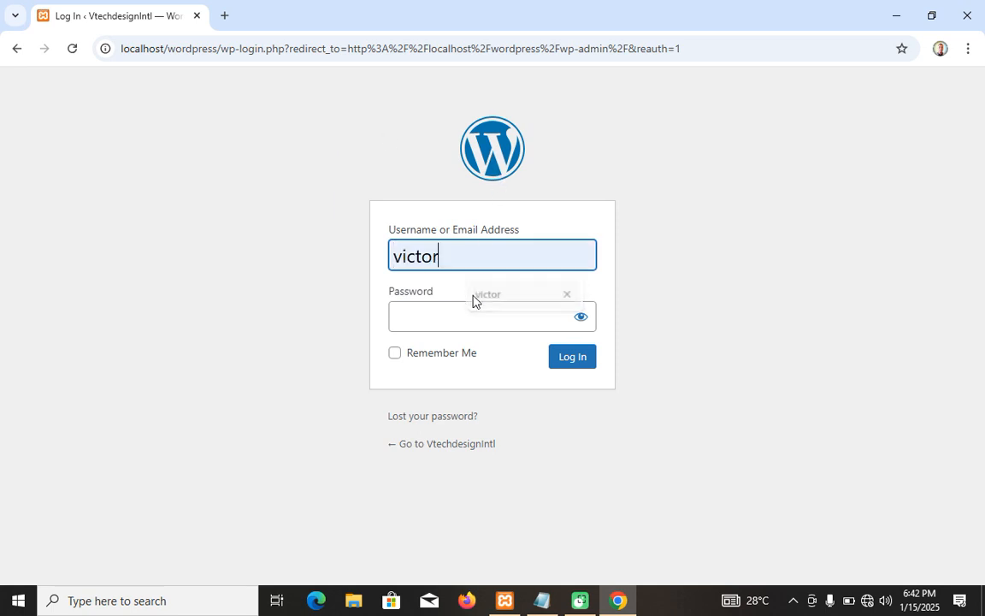
left_click(454, 326)
type("•••")
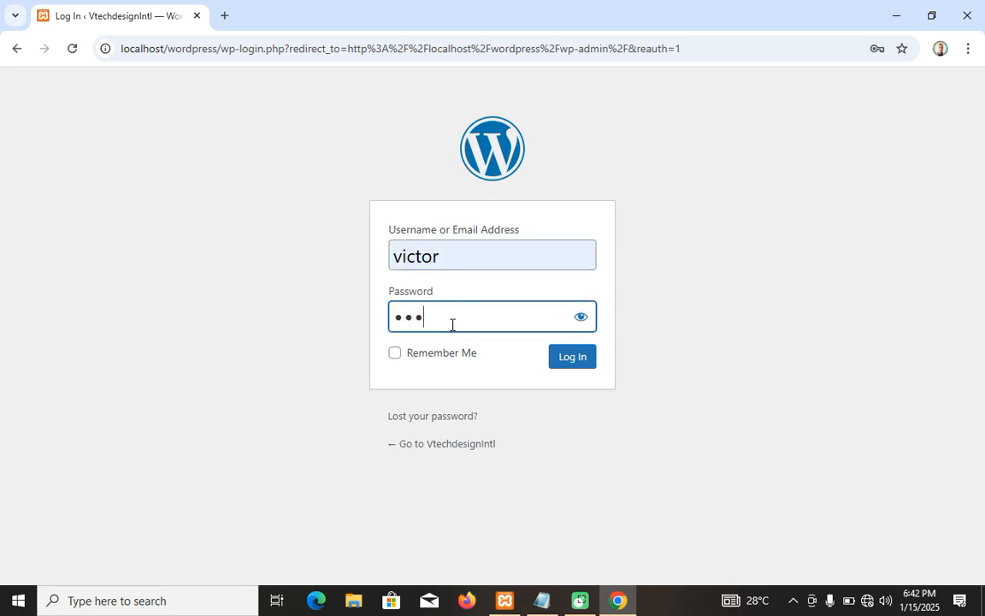
left_click(575, 366)
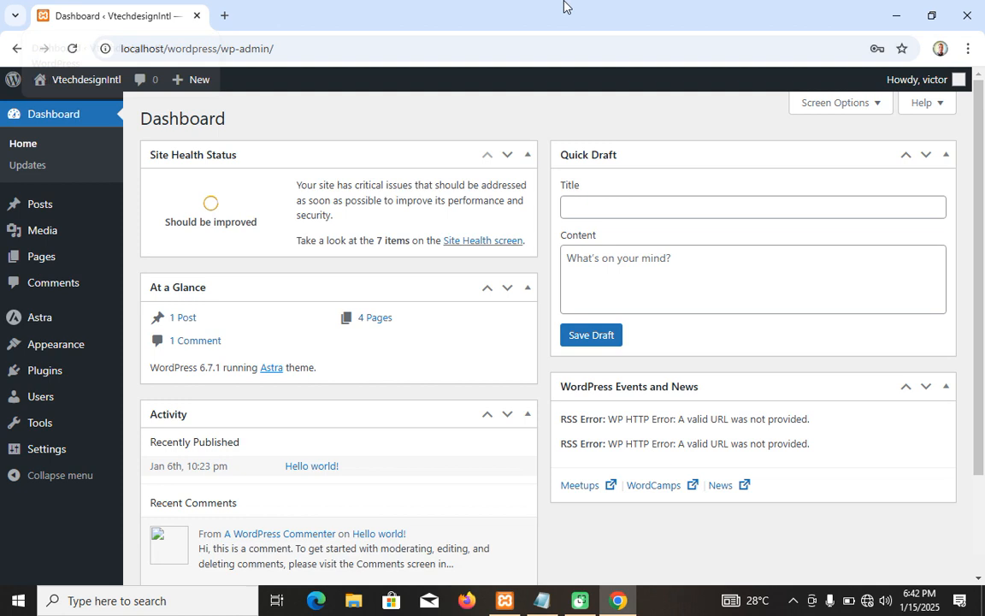
Open the live VtechdesignIntl site in a separate browser tab and view its home page.
mouse_move(55, 90)
right_click(53, 115)
left_click(87, 127)
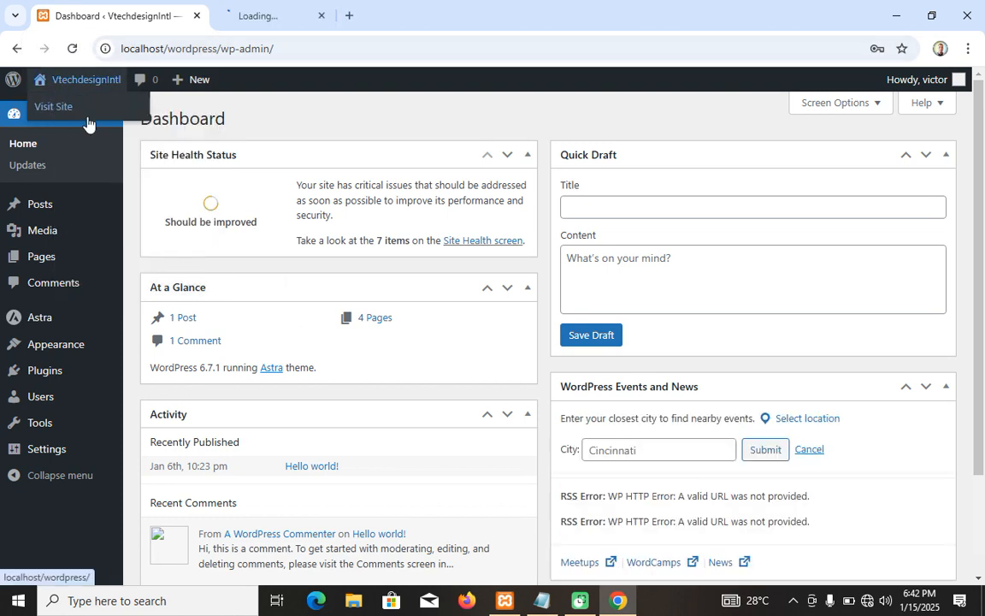
left_click(288, 19)
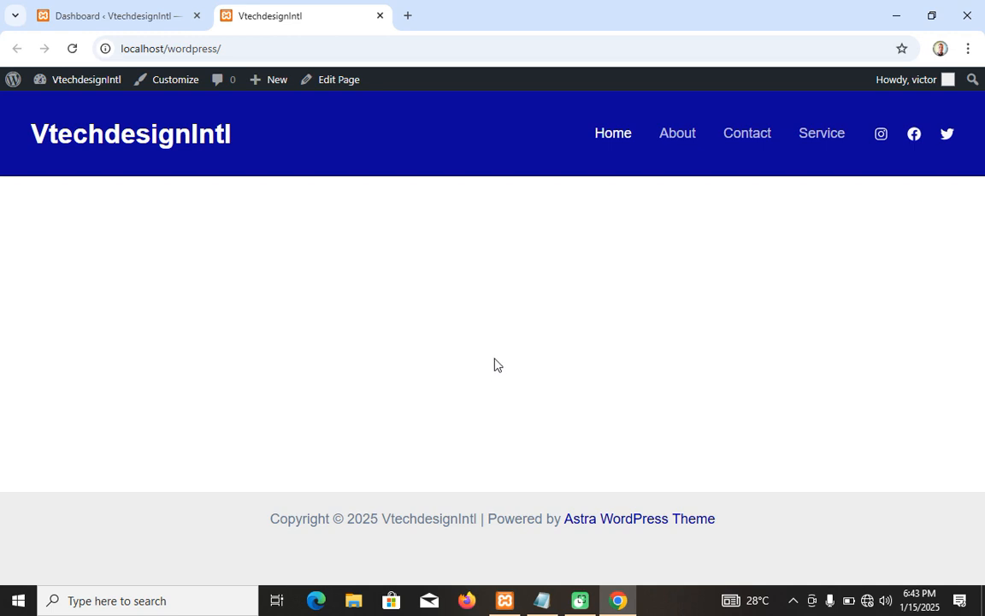
left_click(407, 15)
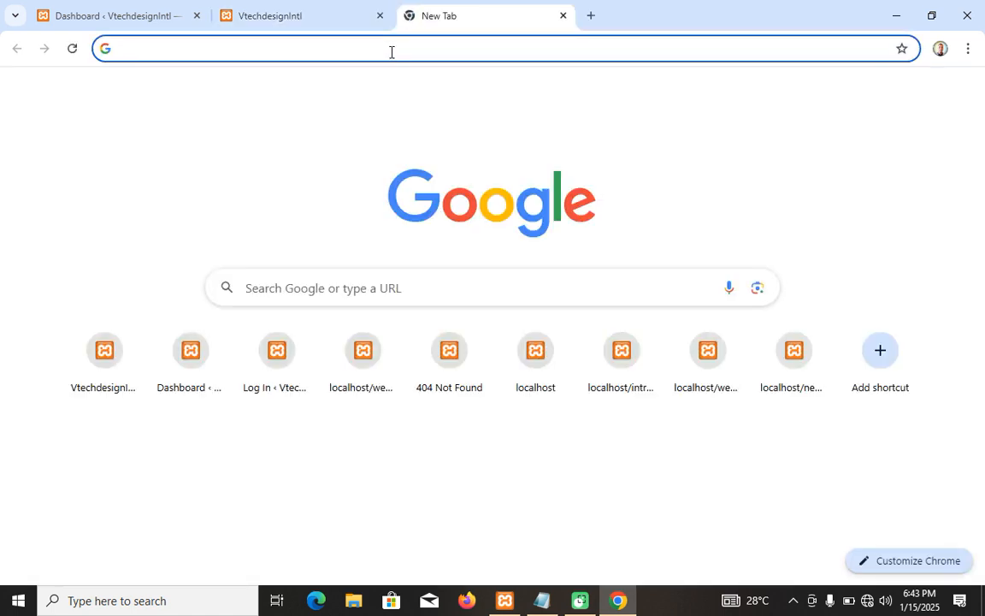
left_click(392, 52)
type("wo")
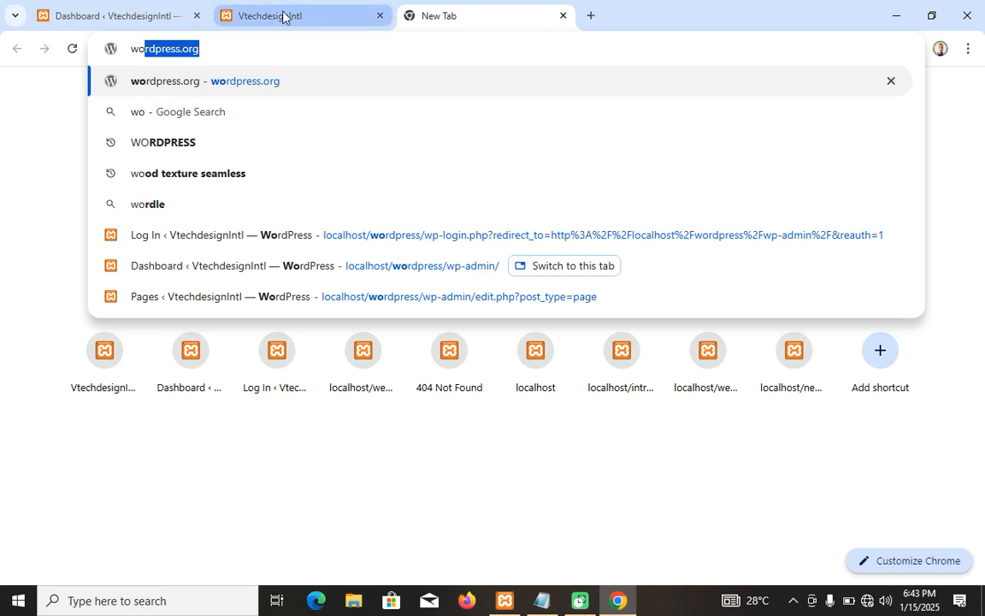
left_click(566, 16)
Return to the WordPress dashboard and open its Installed Plugins page in a separate browser tab.
left_click(121, 17)
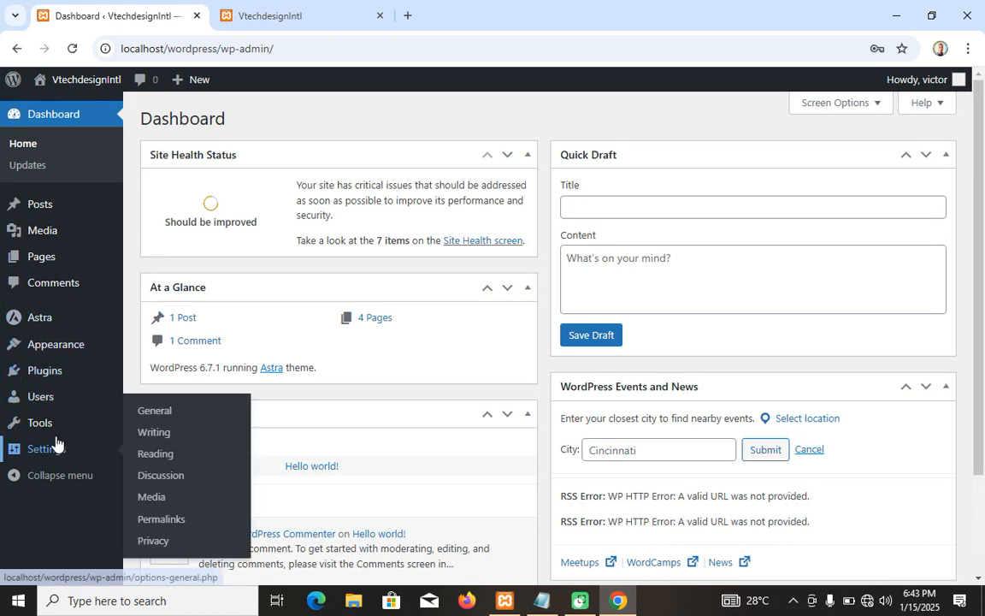
mouse_move(42, 386)
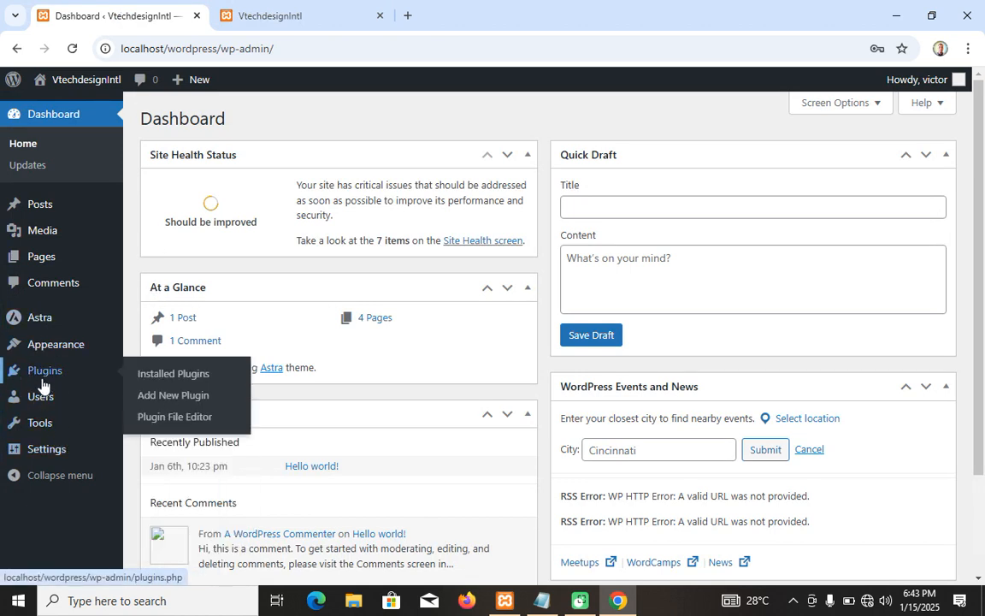
right_click(147, 380)
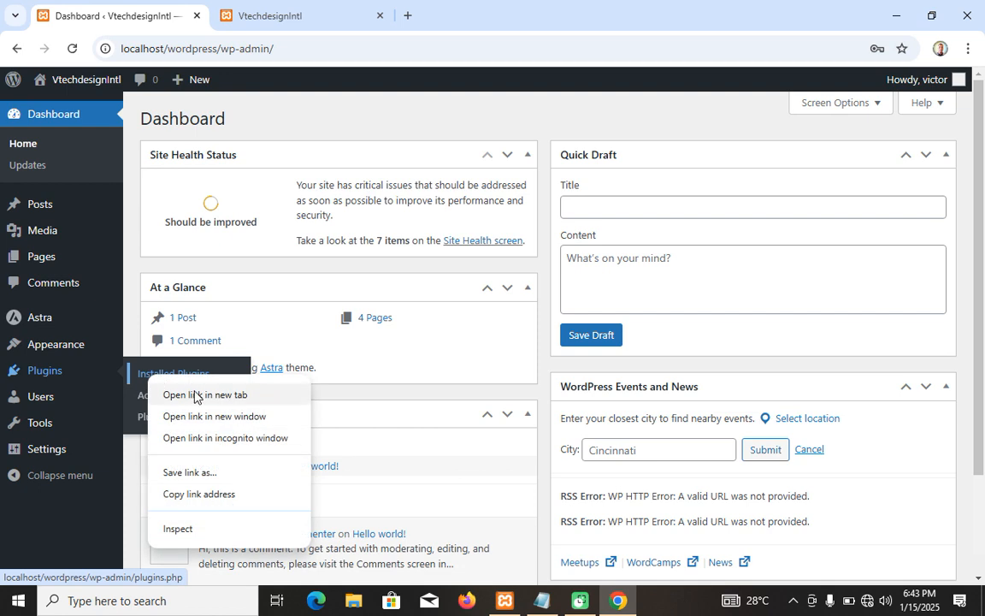
left_click(196, 396)
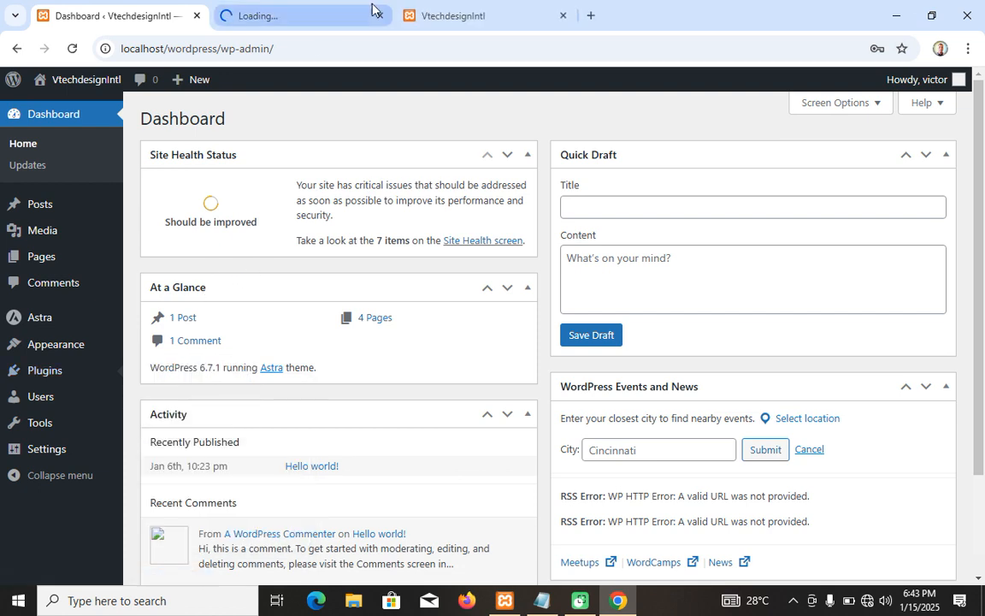
left_click(306, 25)
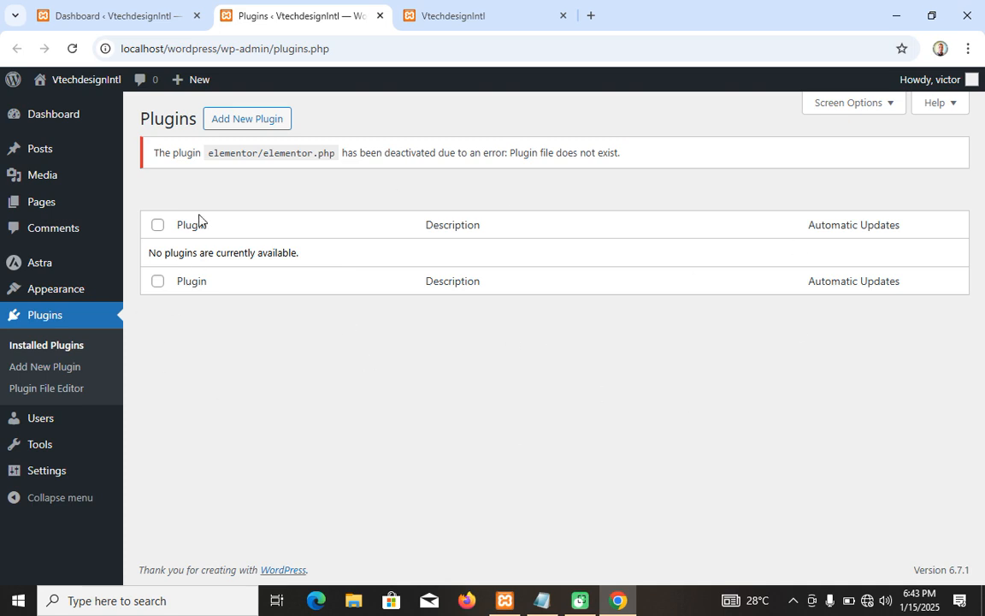
Go to the Add Plugins page and show the form for uploading a plugin as a .zip file.
left_click(240, 123)
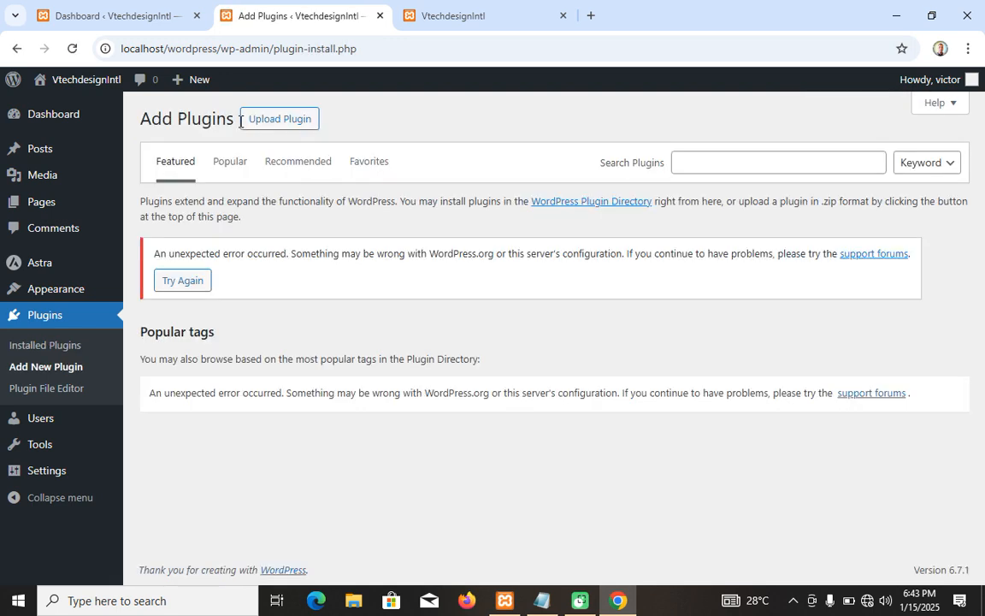
left_click(705, 162)
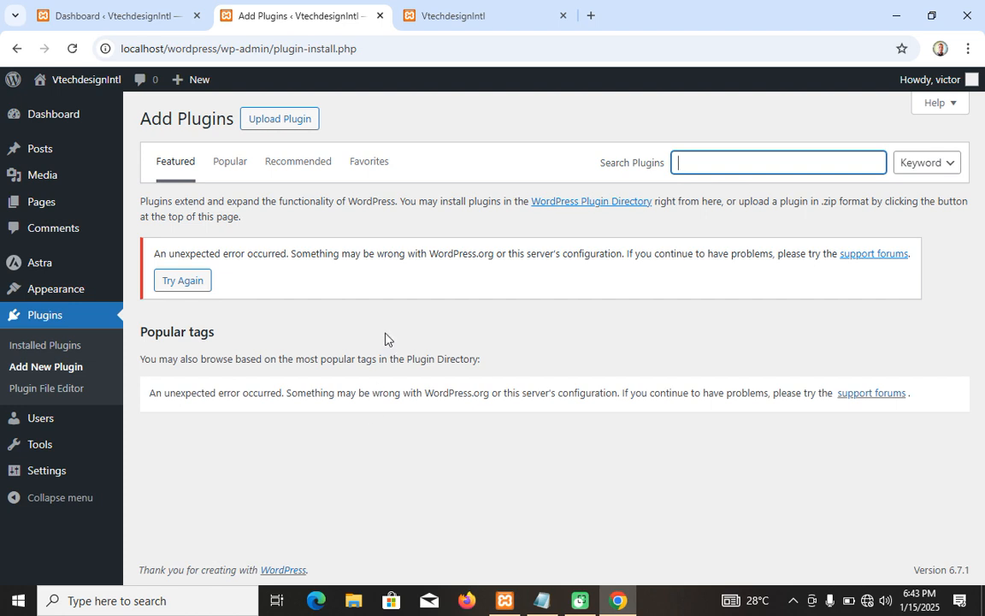
left_click(270, 124)
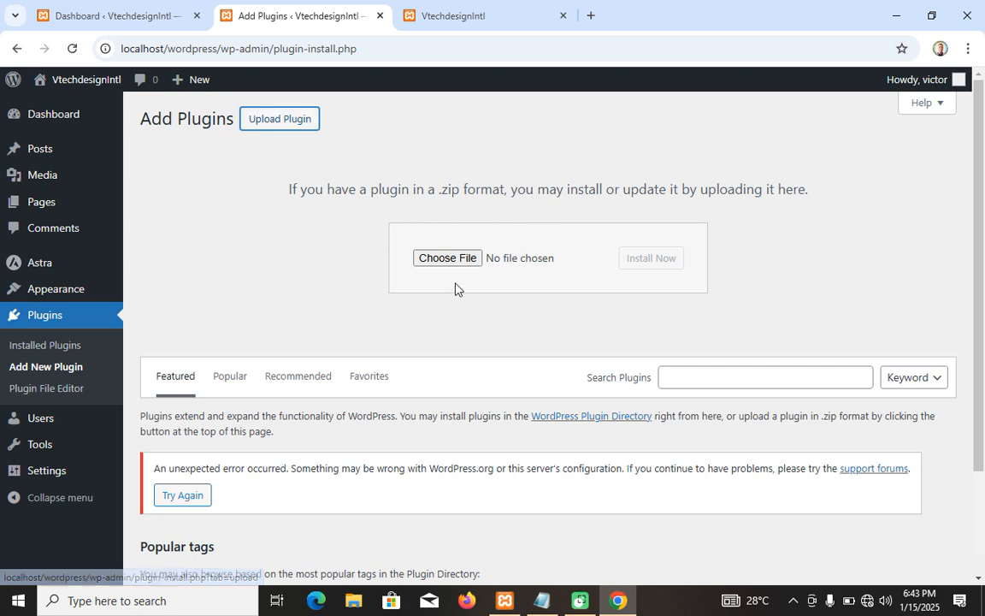
left_click(453, 260)
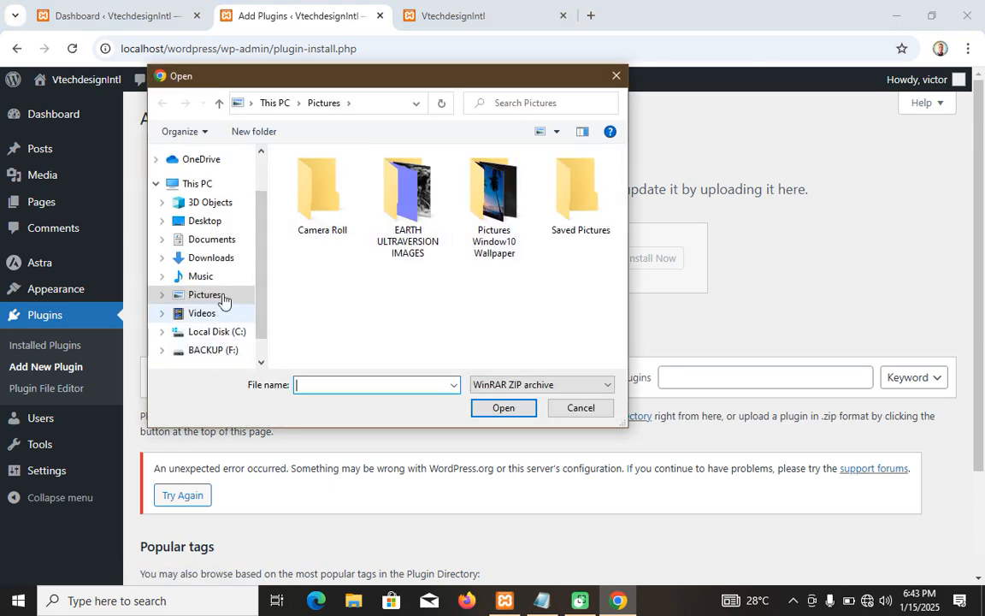
left_click(229, 257)
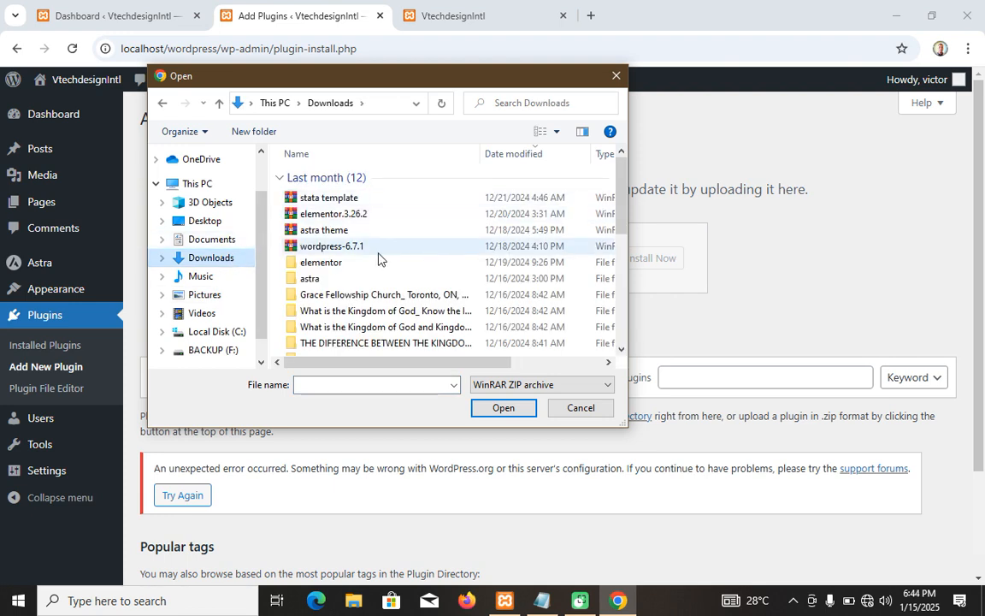
left_click(333, 219)
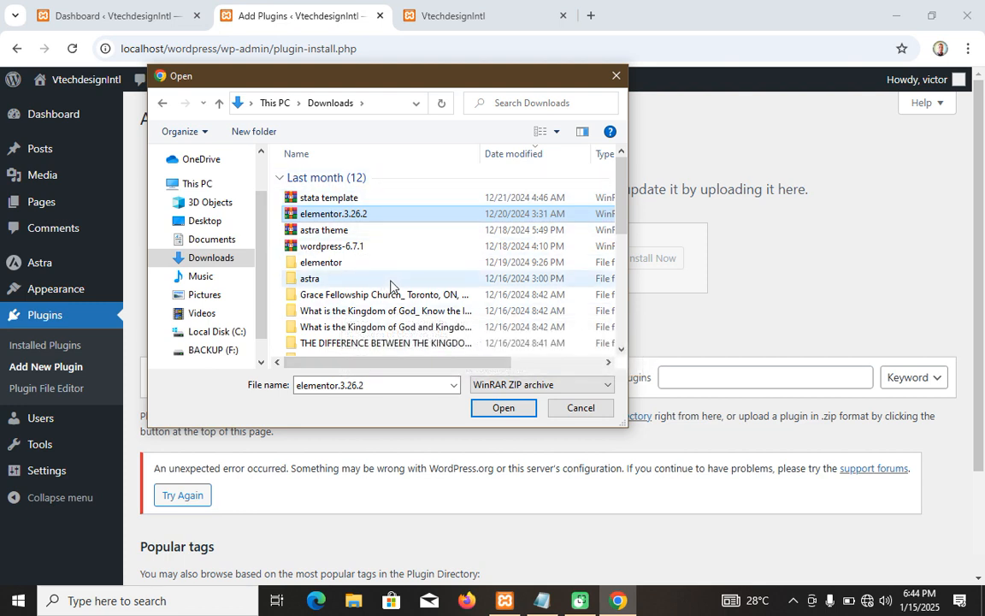
left_click(576, 411)
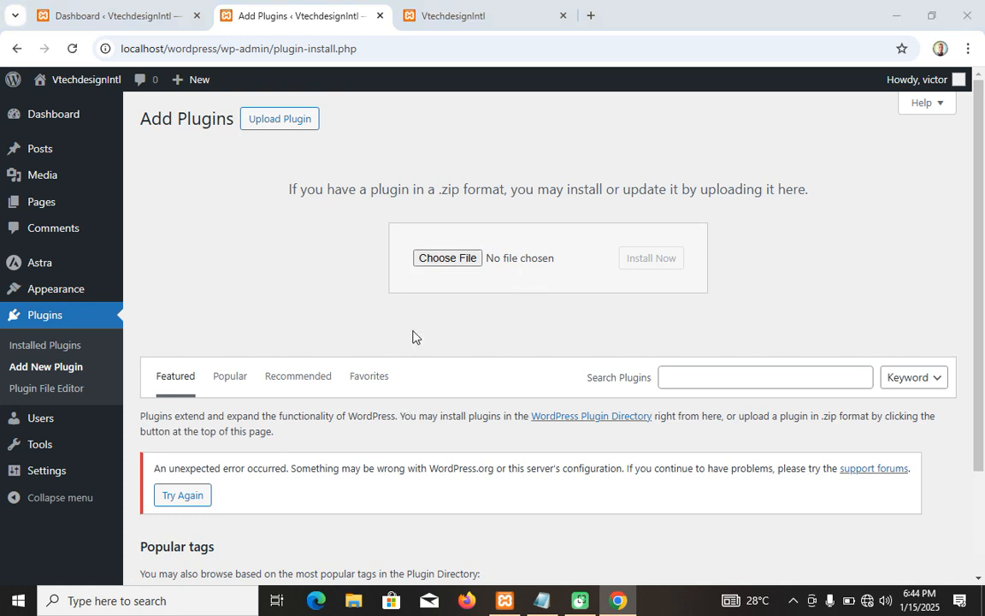
Switch to File Explorer and copy the elementor.3.26.2 archive from the Downloads folder.
key("super+e")
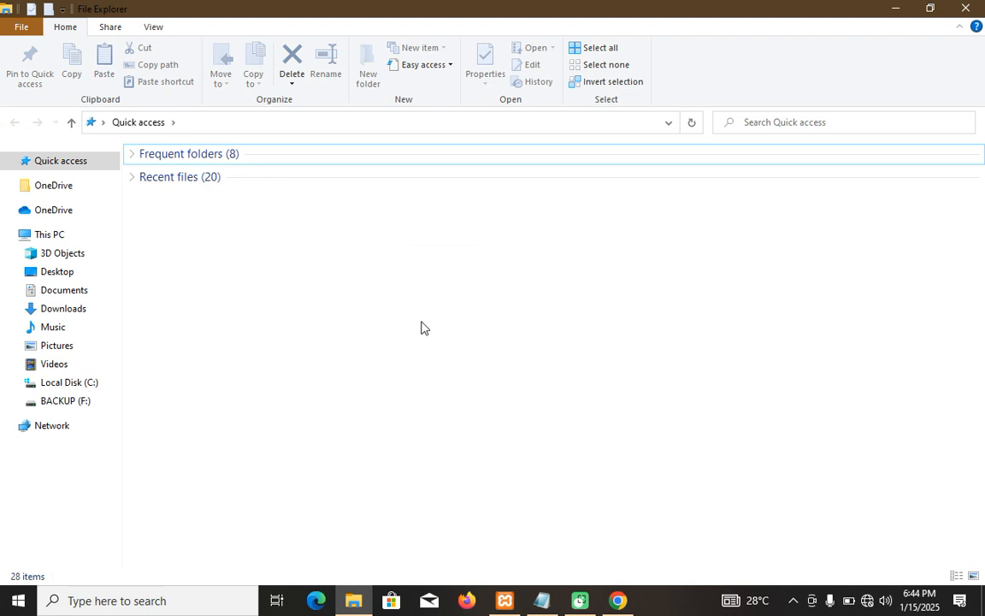
left_click(65, 384)
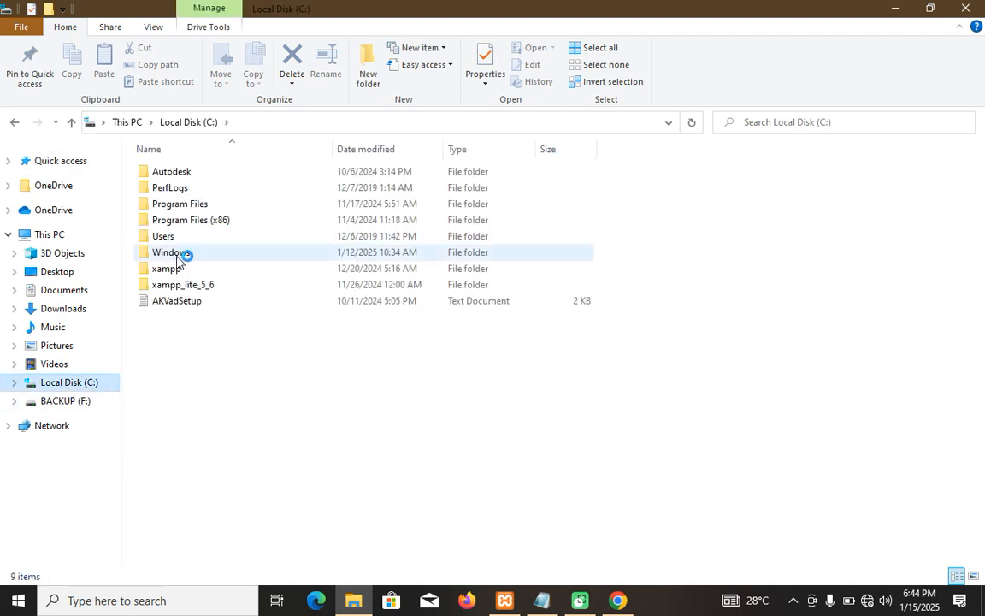
left_click(64, 309)
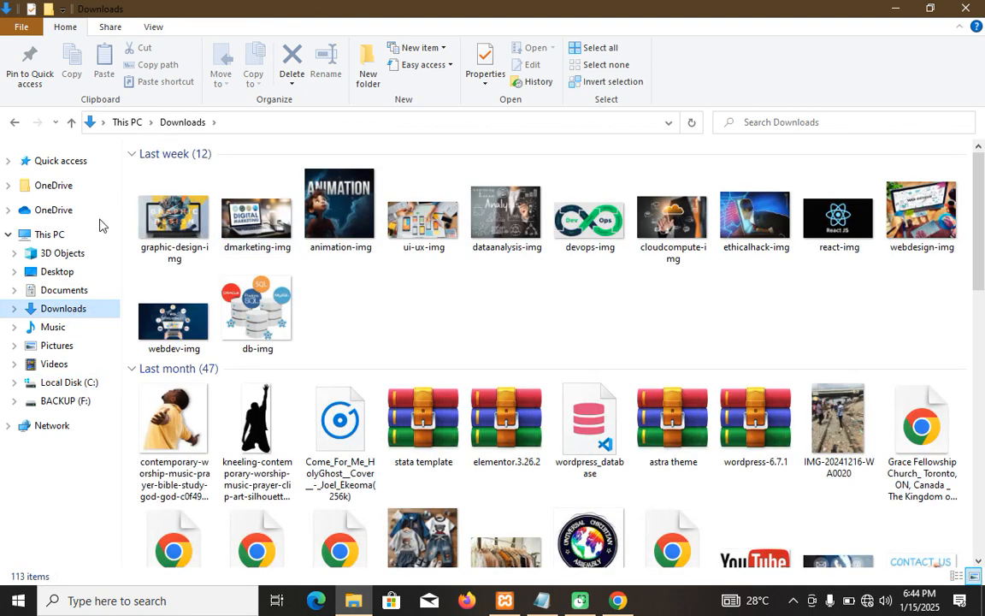
left_click(508, 438)
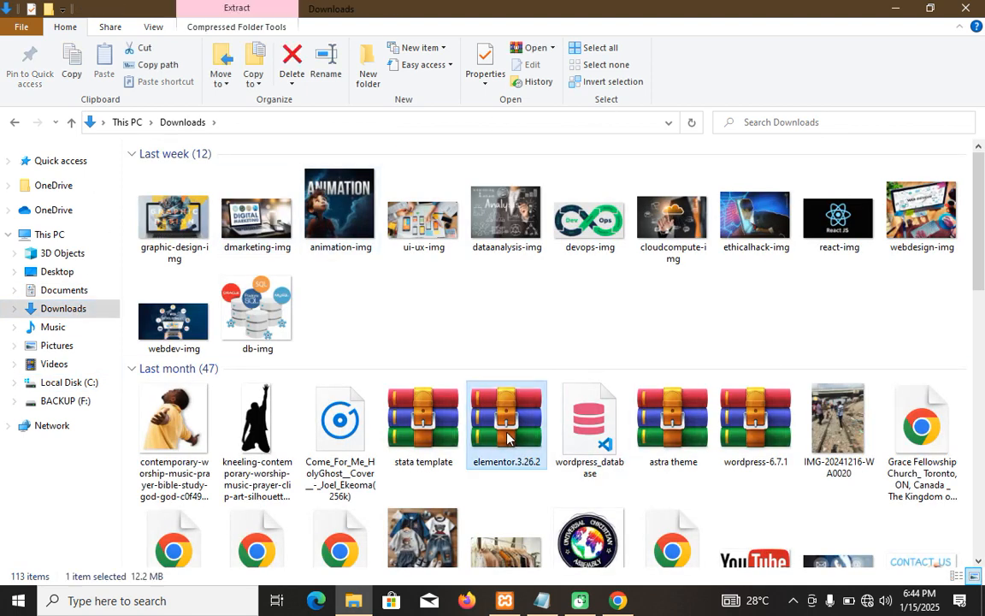
key("ctrl+c")
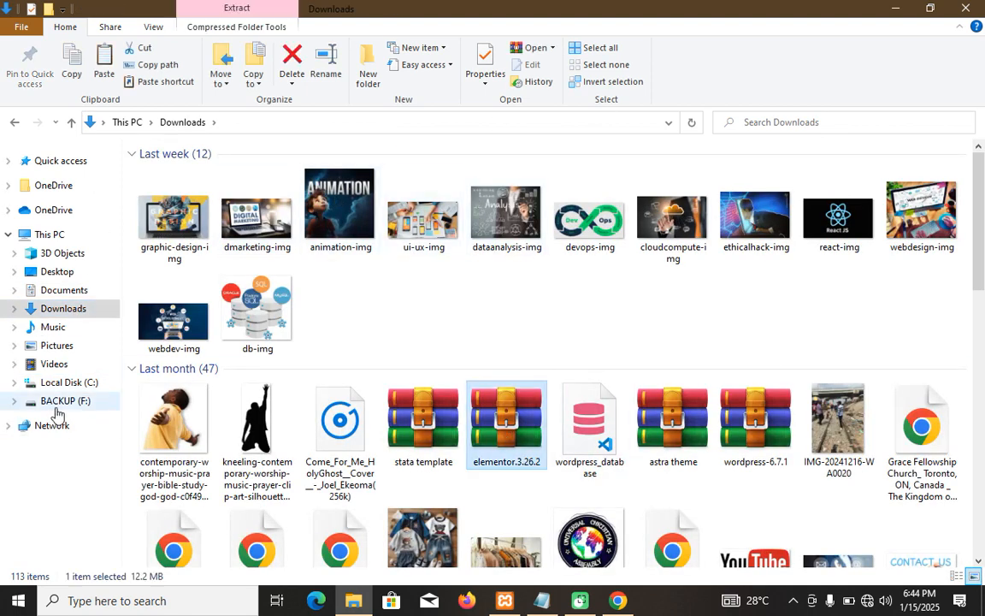
Paste the copied elementor.3.26.2 archive into the xampp\htdocs\wordpress\wp-content\plugins folder on Local Disk (C:) and refresh the folder.
left_click(69, 384)
double_click(166, 266)
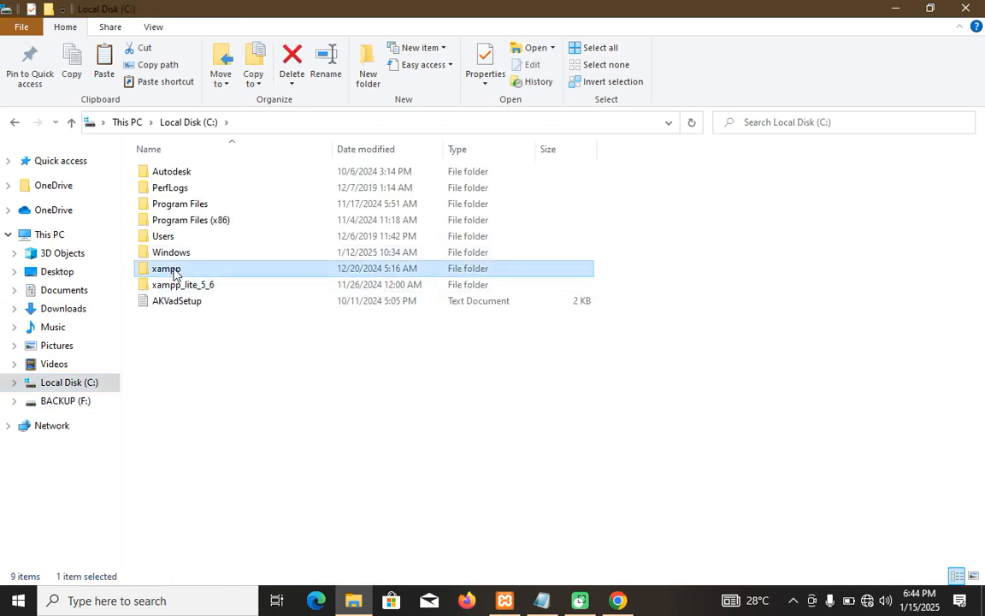
double_click(159, 253)
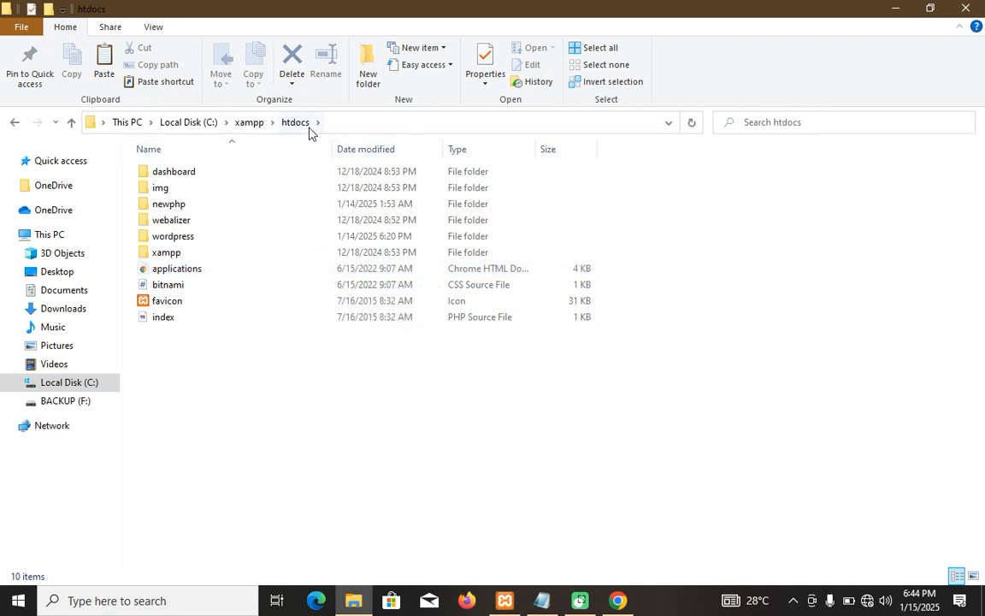
double_click(190, 237)
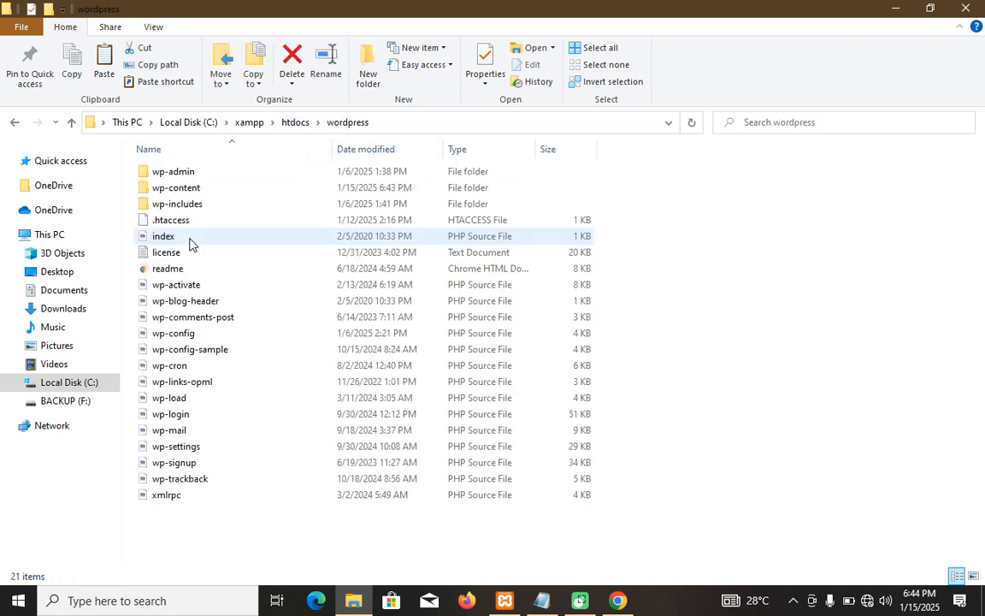
double_click(186, 191)
left_click(186, 174)
double_click(186, 173)
right_click(193, 226)
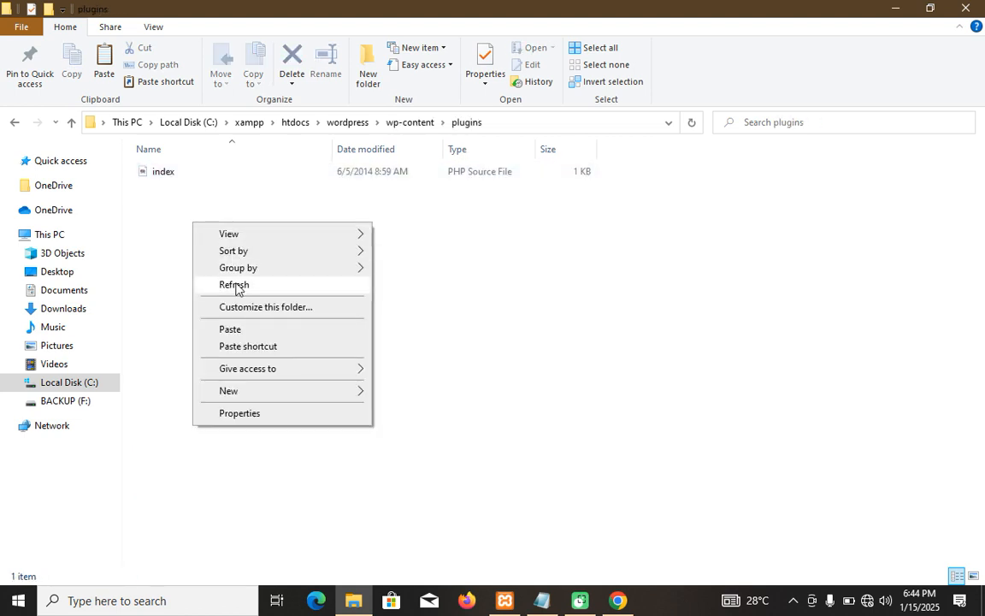
left_click(229, 328)
left_click(228, 284)
Extract the elementor.3.26.2 archive directly into the plugins folder.
left_click(203, 174)
right_click(190, 172)
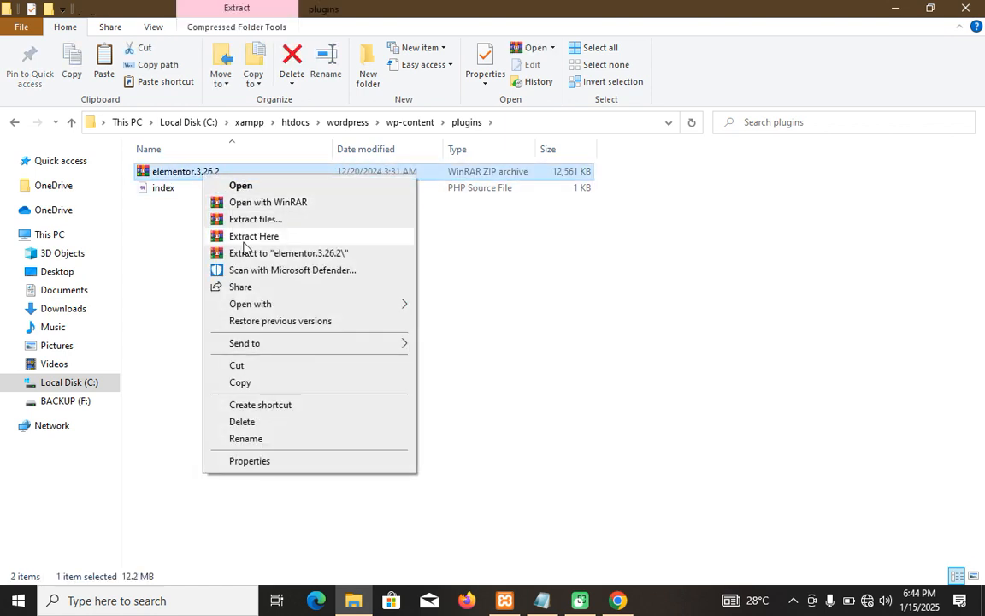
left_click(244, 243)
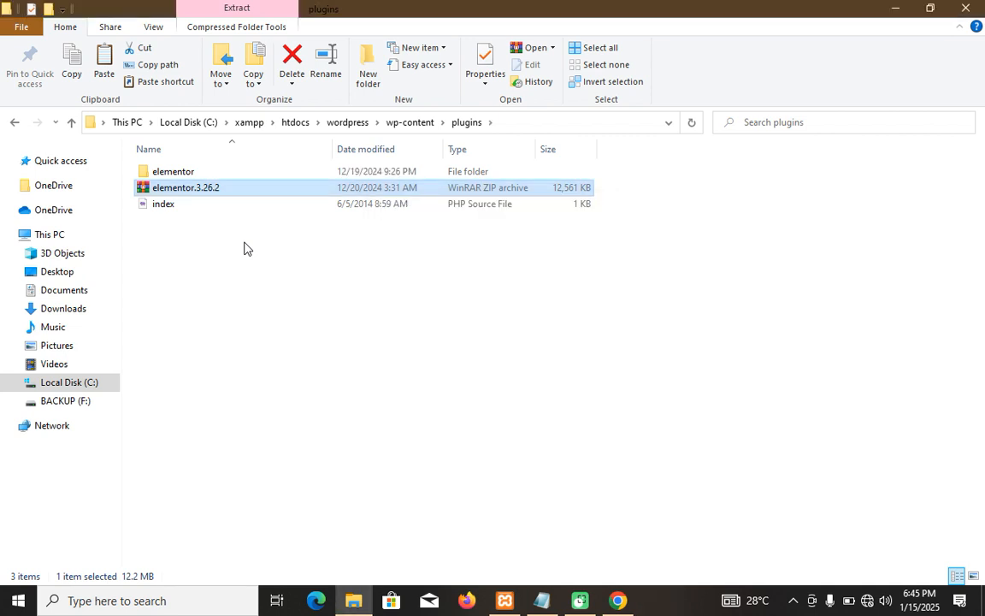
Permanently delete the elementor.3.26.2 archive from the plugins folder and close File Explorer.
left_click(215, 192)
key("shift+Delete")
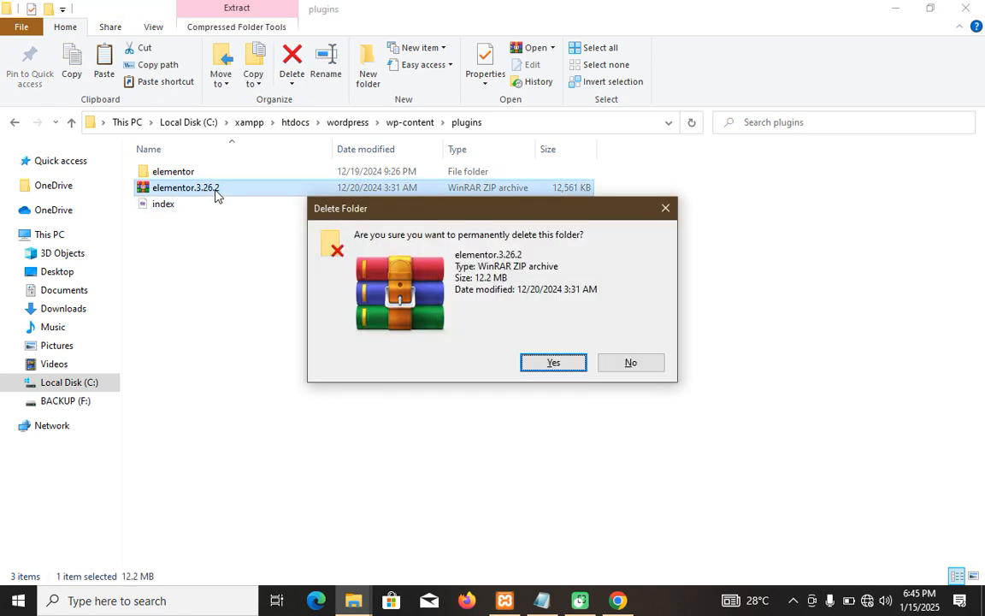
key("Return")
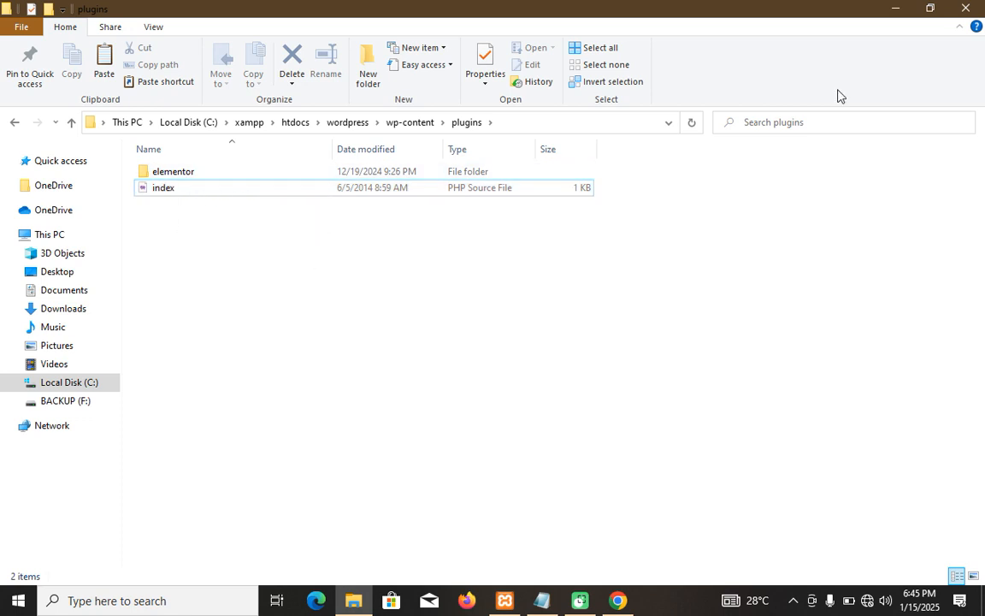
left_click(976, 10)
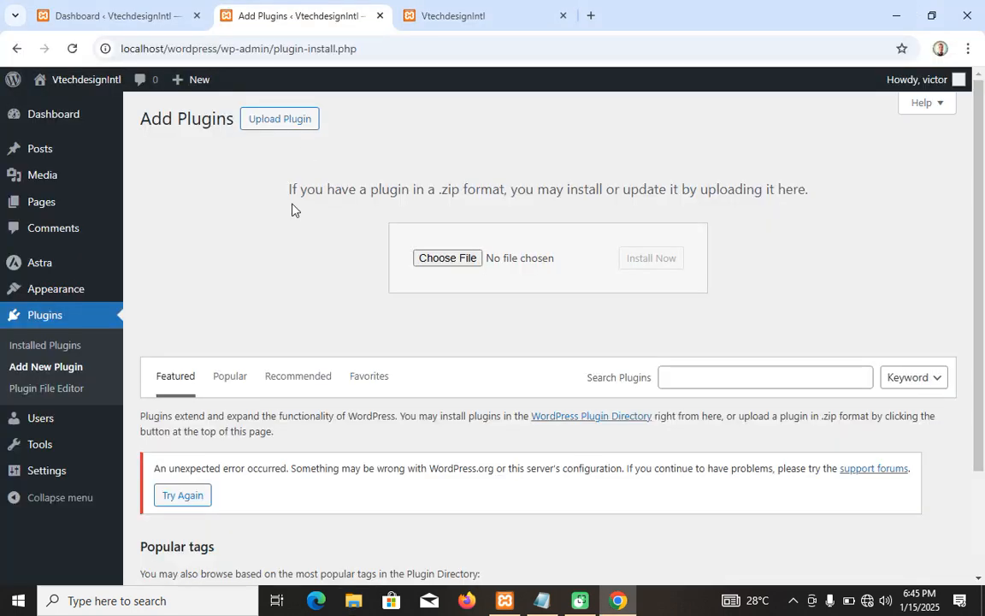
Activate the Elementor plugin on the WordPress Installed Plugins page.
left_click(38, 318)
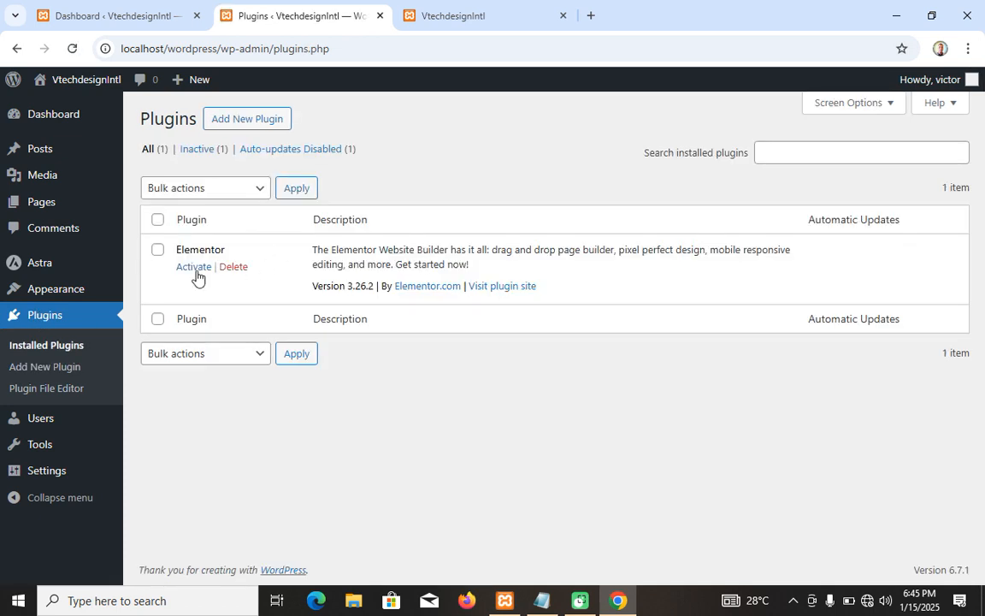
left_click(920, 607)
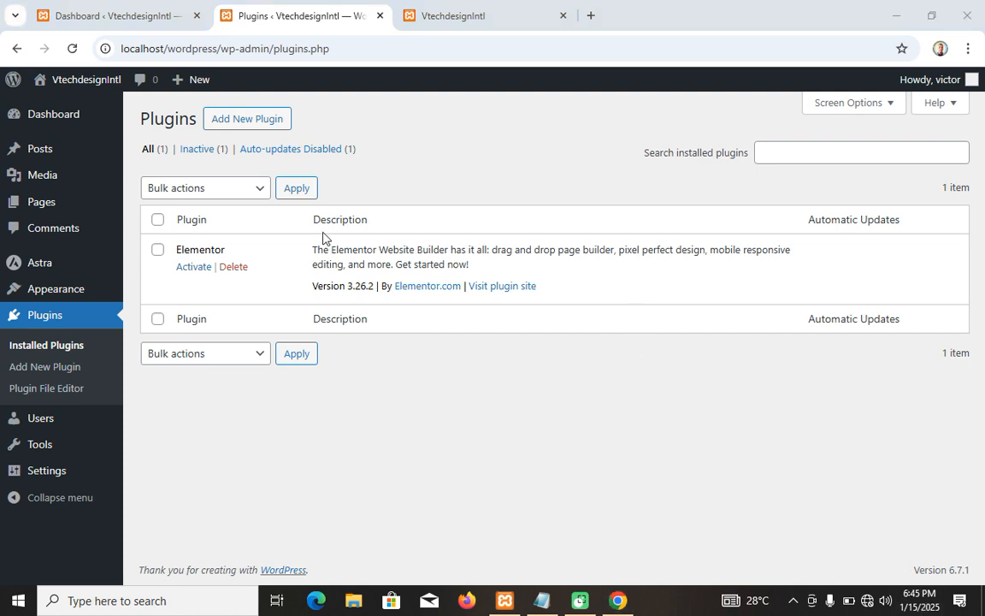
left_click(192, 270)
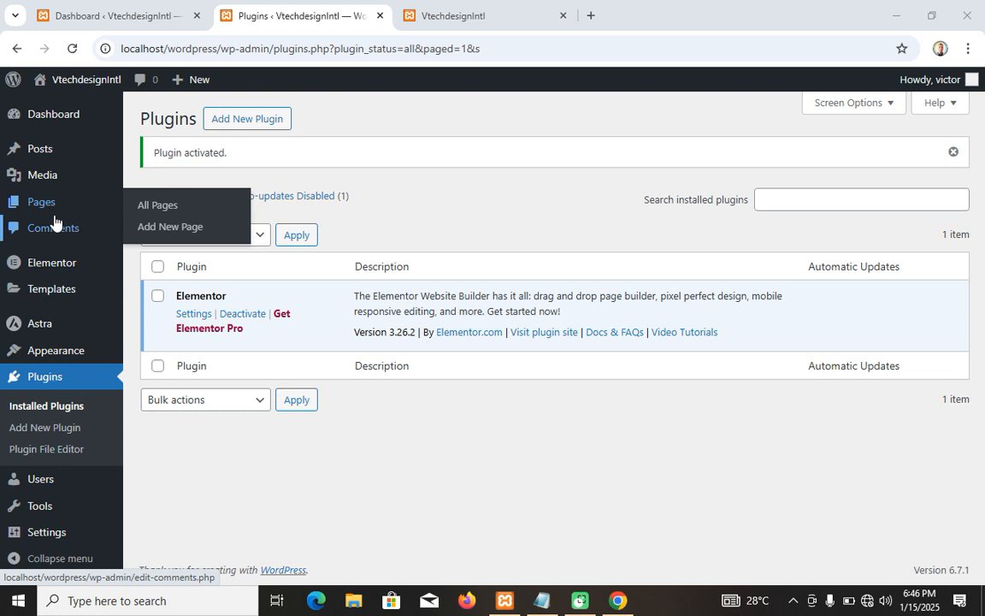
Open the Home page from the list of all pages and switch to editing it with Elementor, discarding unsaved changes.
left_click(149, 207)
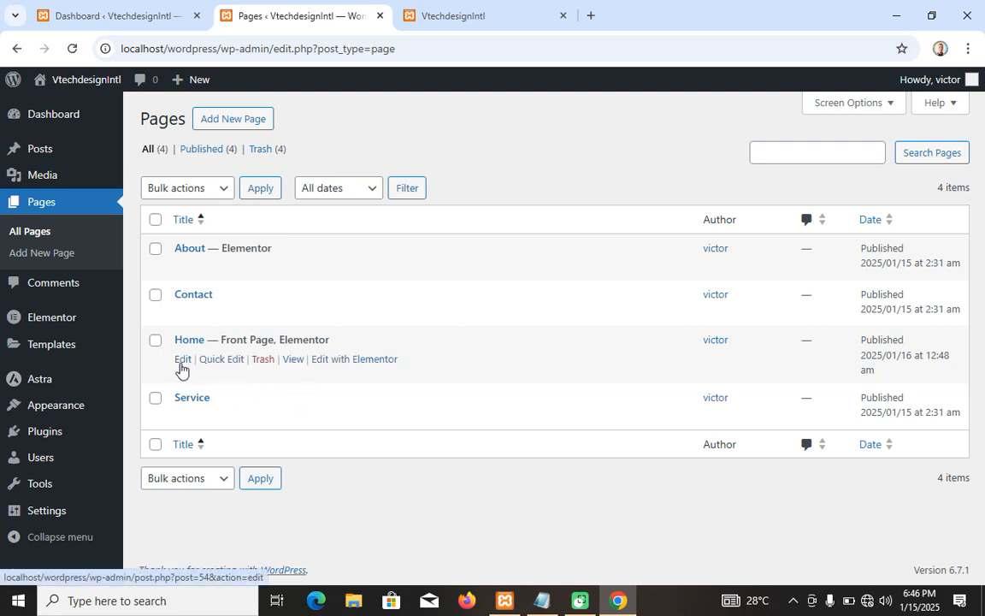
left_click(181, 362)
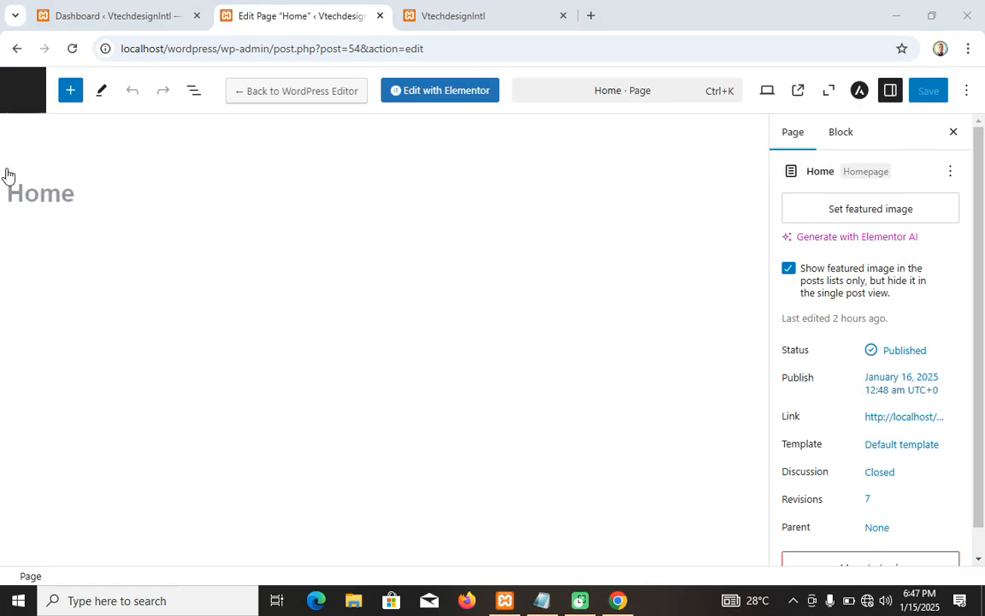
left_click(43, 202)
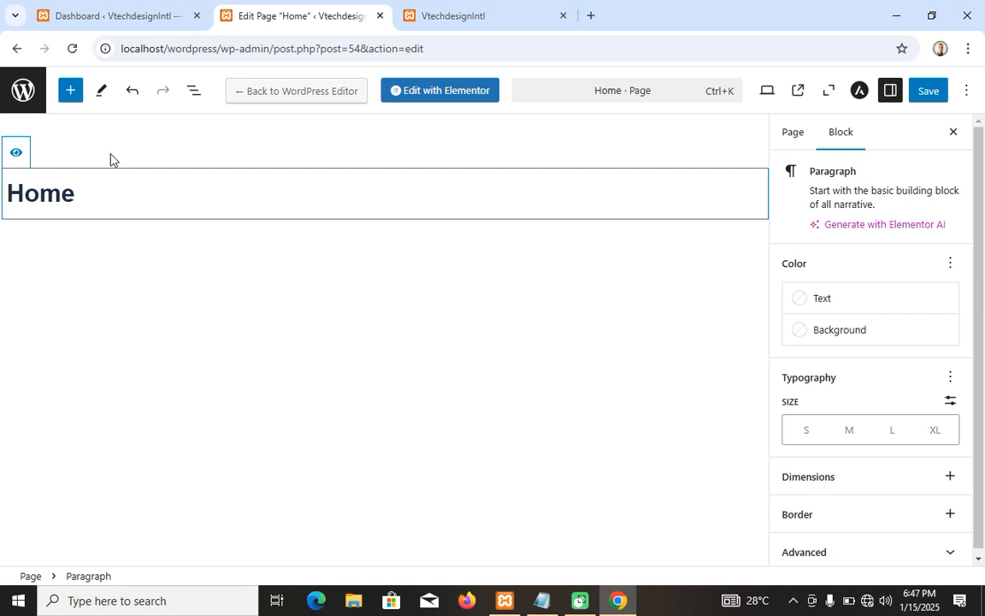
left_click(440, 92)
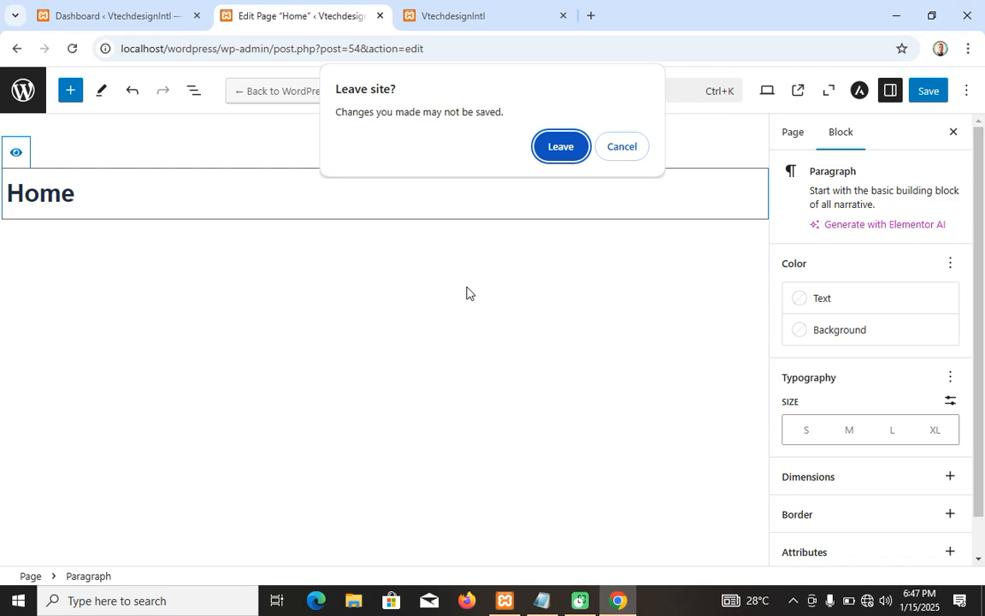
left_click(547, 151)
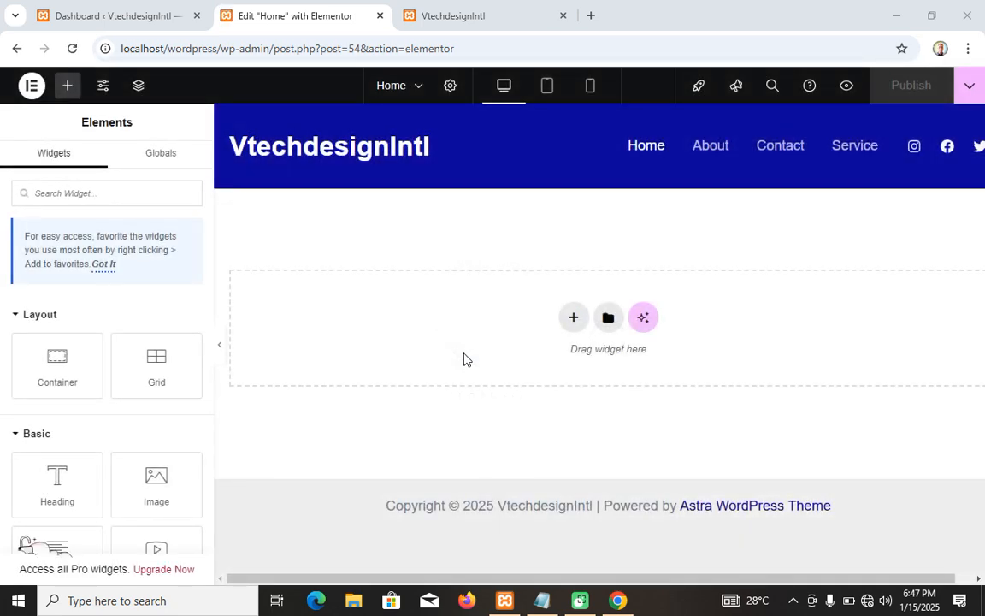
Add a Flexbox container with a single column-direction structure to the Home page.
left_click(575, 327)
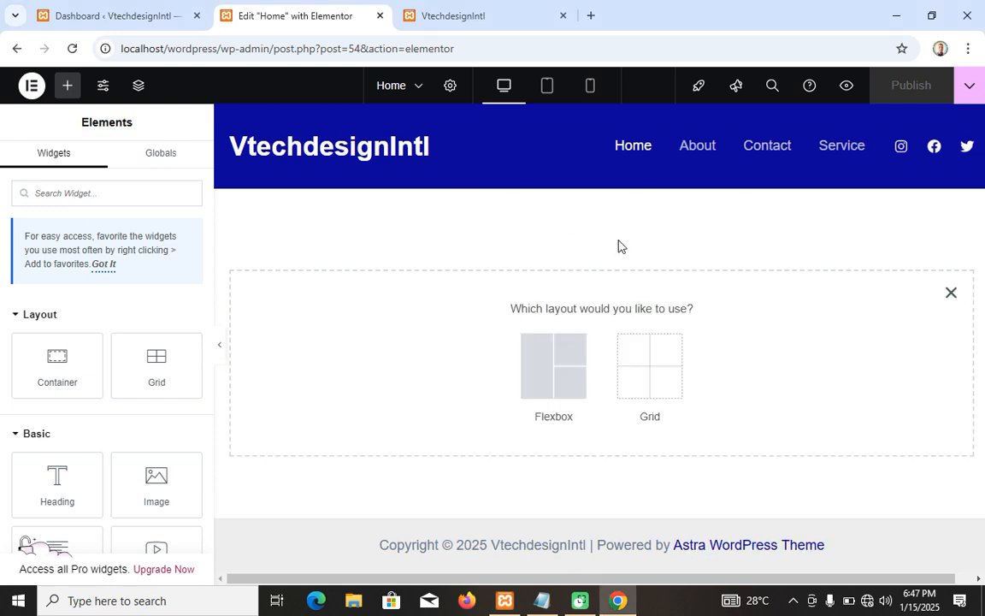
left_click(549, 373)
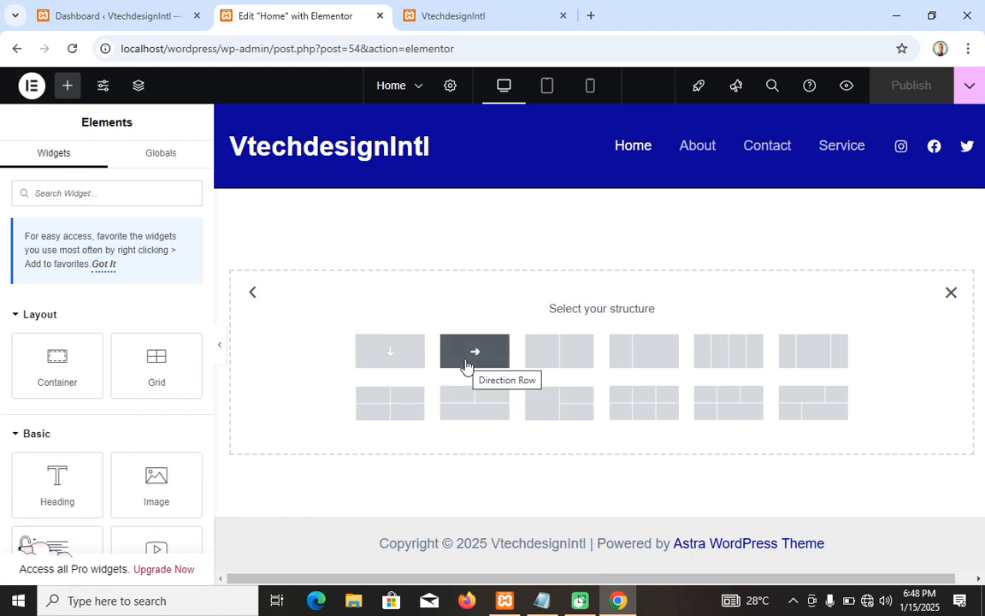
left_click(390, 357)
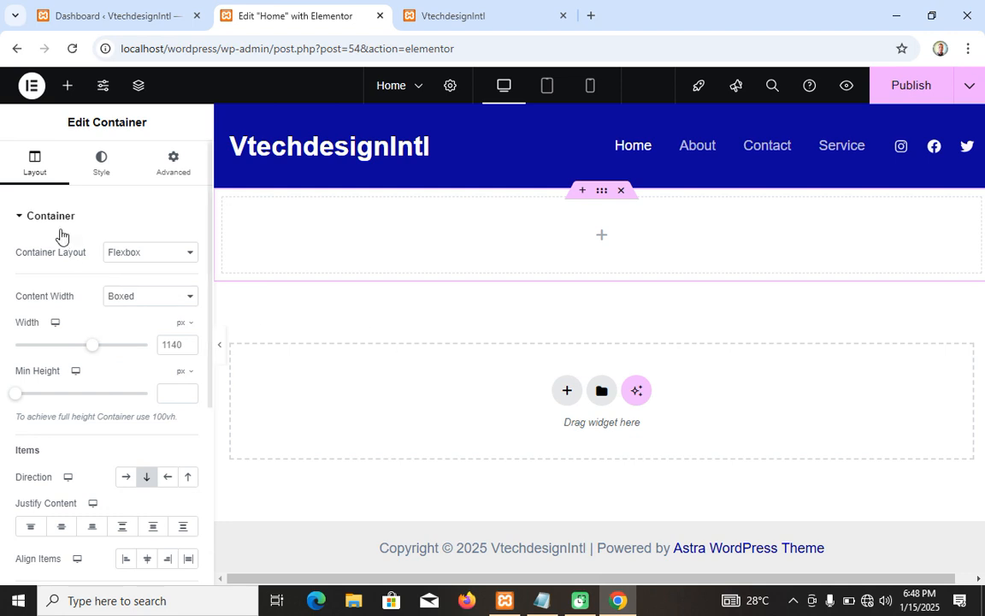
Set the container's minimum height to 450 px and center its items with both Justify Content and Align Items.
left_click(179, 390)
type("450")
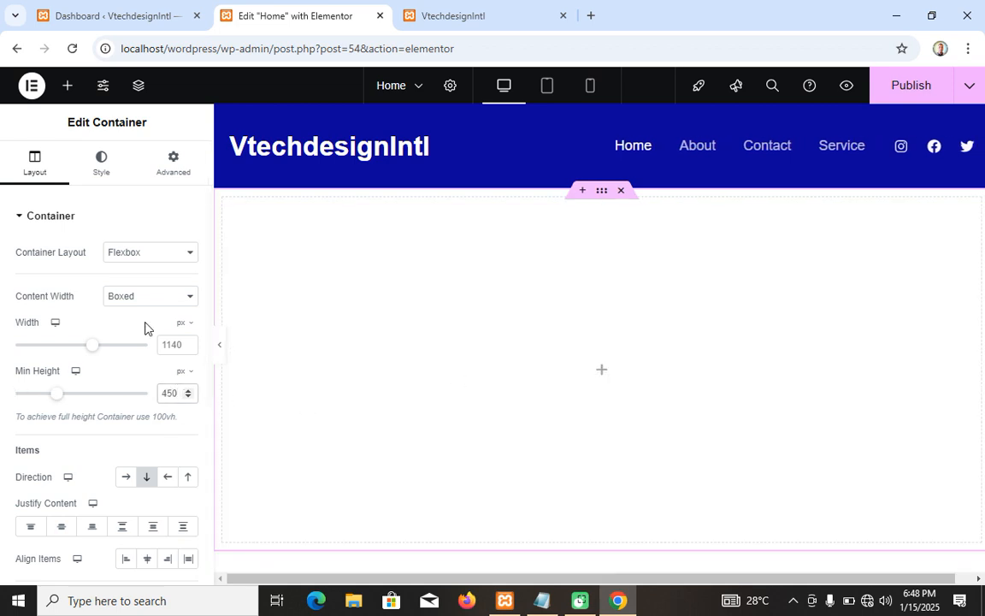
scroll(84, 483, "down", 1)
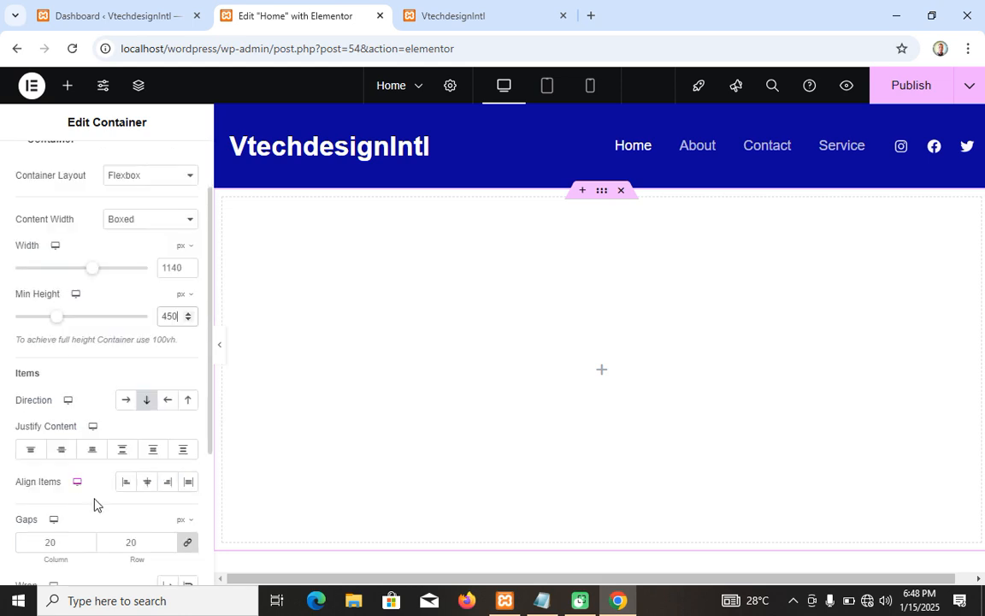
left_click(62, 457)
left_click(149, 483)
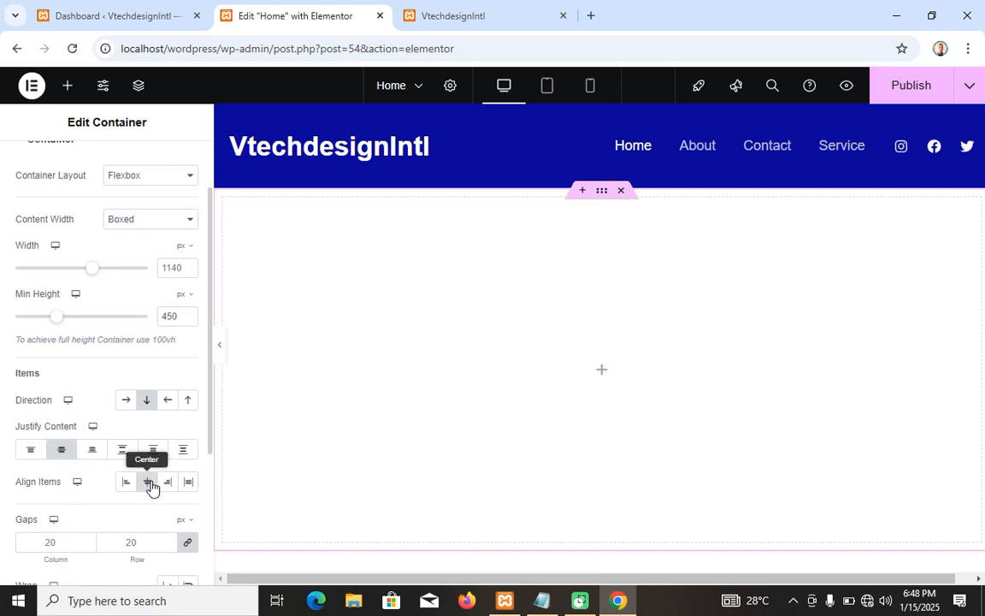
Add a Heading widget to the container and replace its placeholder text with "Using Elementer in Wordpress".
left_click(296, 443)
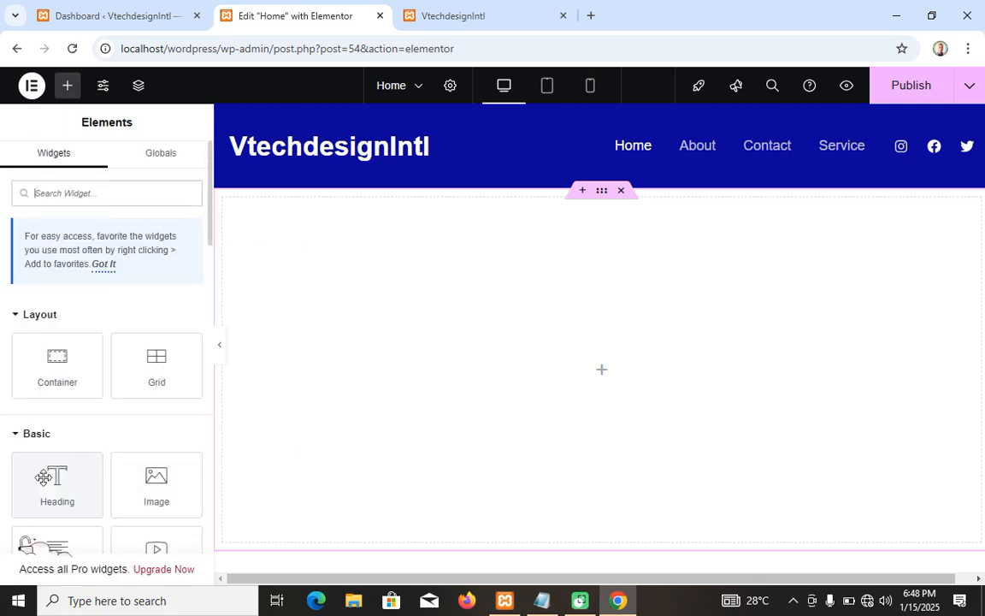
left_click_drag(63, 479, 372, 275)
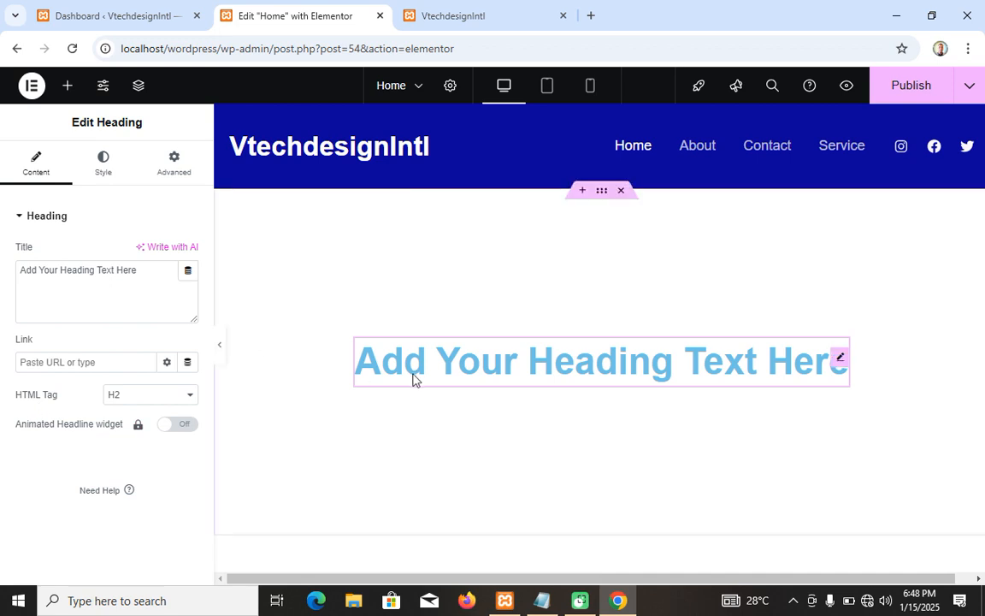
double_click(414, 364)
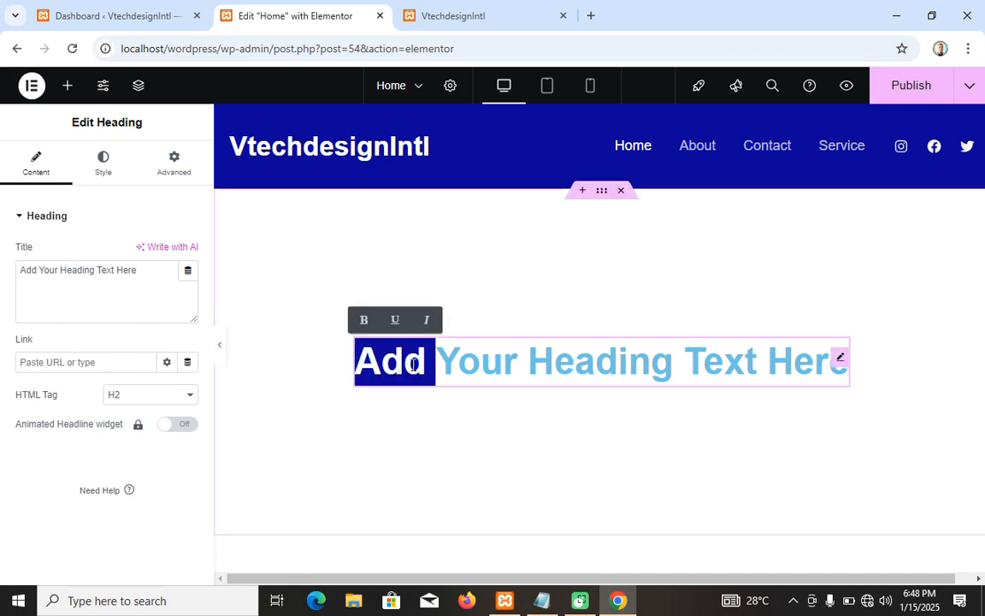
key("shift+Right")
key("shift+Right")
key("shift+Right")
key("shift+Right")
key("shift+Right")
key("shift+Right")
key("shift+Right")
key("shift+Right")
key("shift+Right")
key("shift+Right")
key("shift+Right")
key("shift+Right")
key("shift+Right")
key("shift+Right")
key("shift+Right")
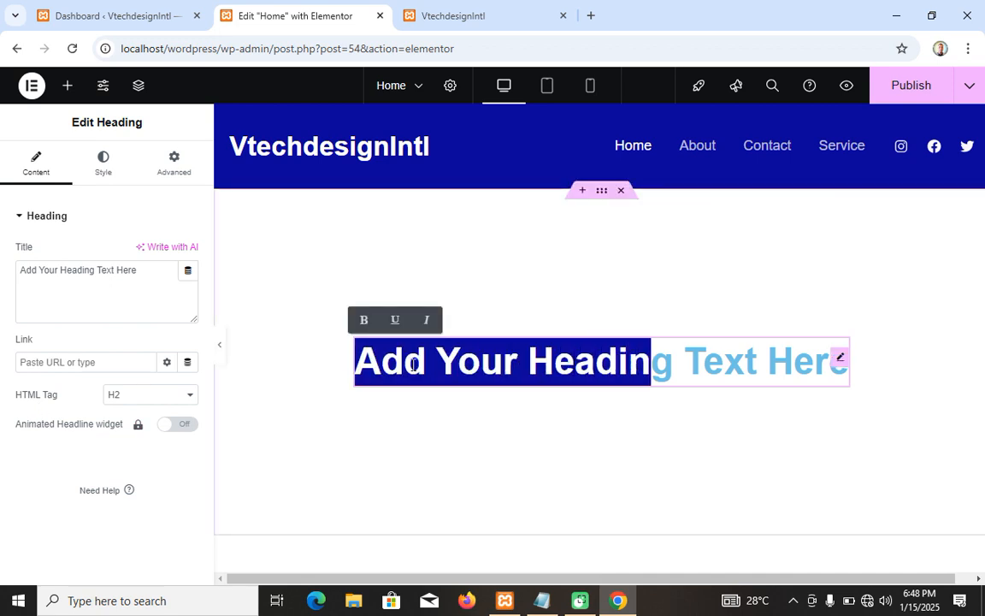
key("shift+Right")
key("shift+Right")
key("shift+Right")
key("shift+Right")
key("shift+Right")
key("shift+Right")
key("shift+Right")
key("shift+Right")
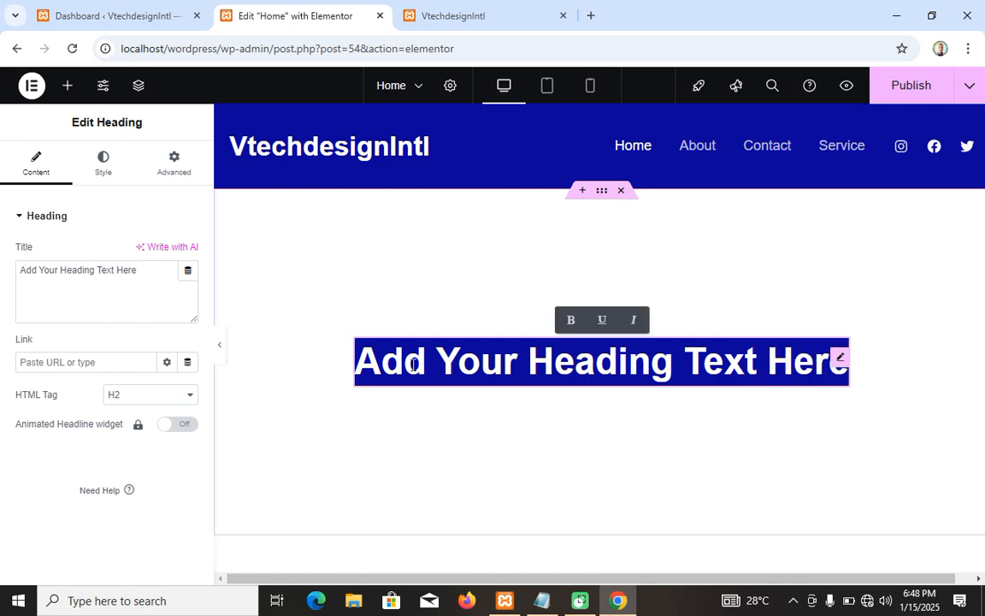
type("Using Elenet")
key("BackSpace")
key("BackSpace")
key("BackSpace")
type("menter in")
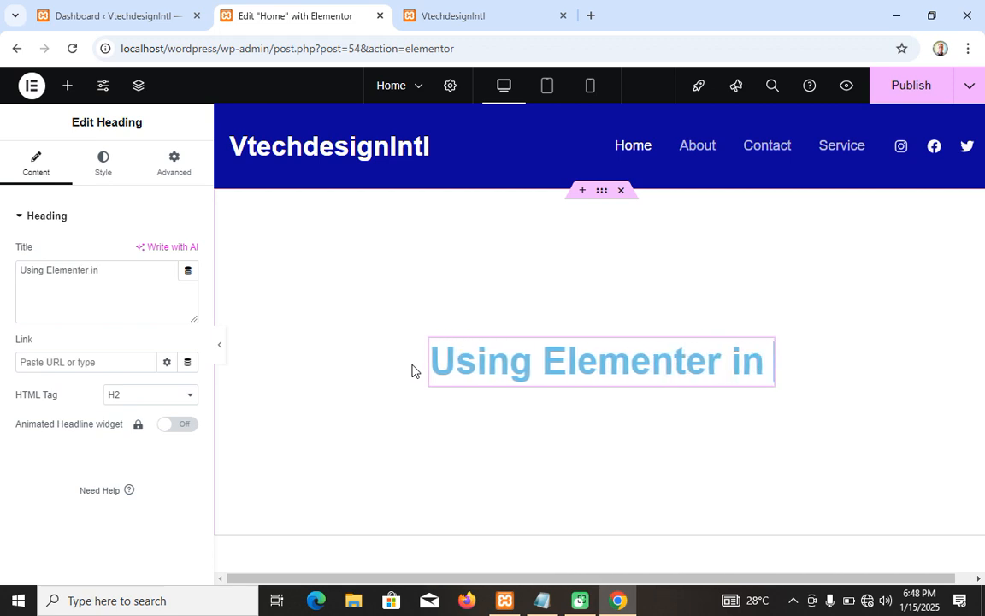
type(" Wordpress")
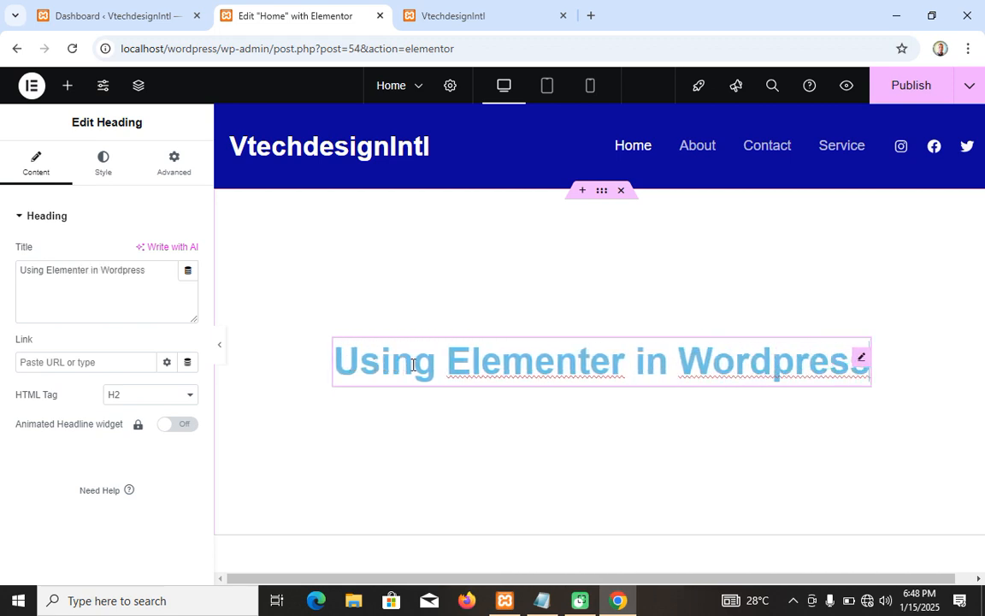
Add a second Heading widget below the first and replace its placeholder text with "I love Elemetor".
left_click(352, 436)
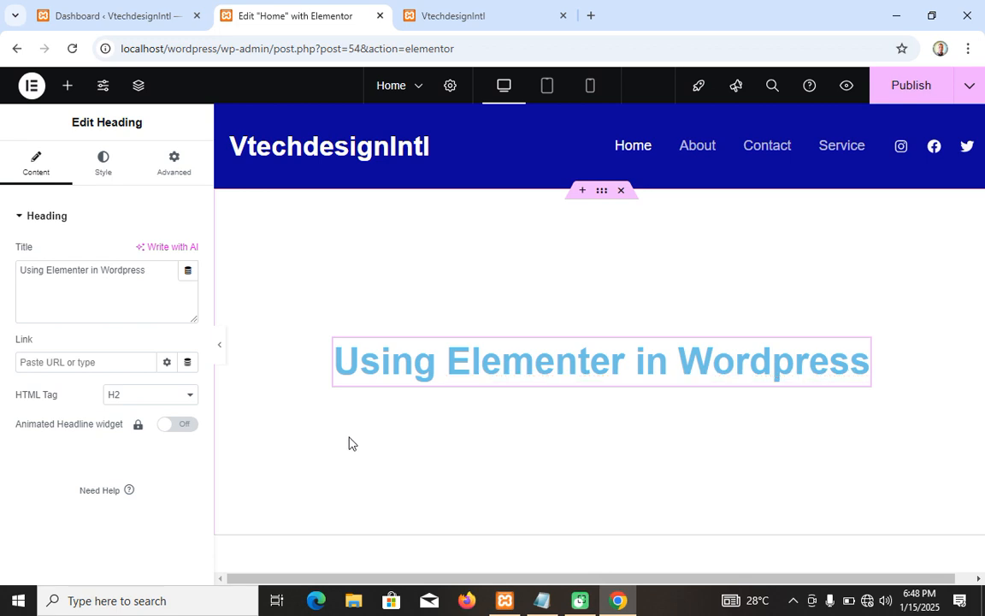
left_click_drag(57, 502, 489, 383)
double_click(399, 394)
key("shift+Right")
key("shift+Right")
key("shift+Right")
key("shift+Right")
key("shift+Right")
key("shift+Right")
key("shift+Right")
key("shift+Right")
key("shift+Right")
key("shift+Right")
key("shift+Right")
key("shift+Right")
key("shift+Right")
key("shift+Right")
key("shift+Right")
key("shift+Right")
key("shift+Right")
key("shift+Right")
key("shift+Right")
key("shift+Right")
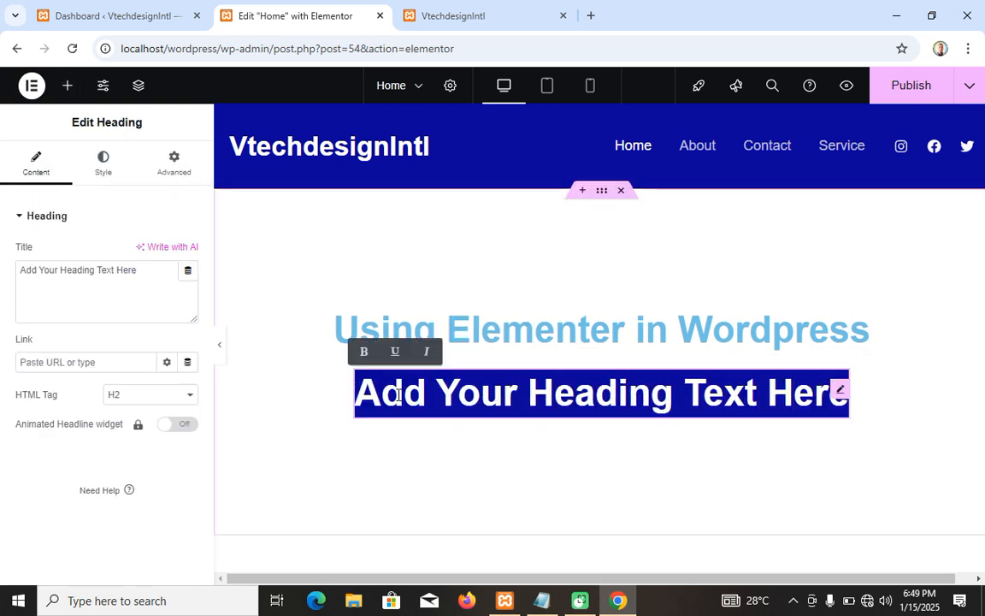
type("I lover El")
key("BackSpace")
key("BackSpace")
key("BackSpace")
type("E")
key("BackSpace")
key("BackSpace")
key("BackSpace")
type("Elemeter")
key("BackSpace")
key("BackSpace")
key("BackSpace")
type("tor")
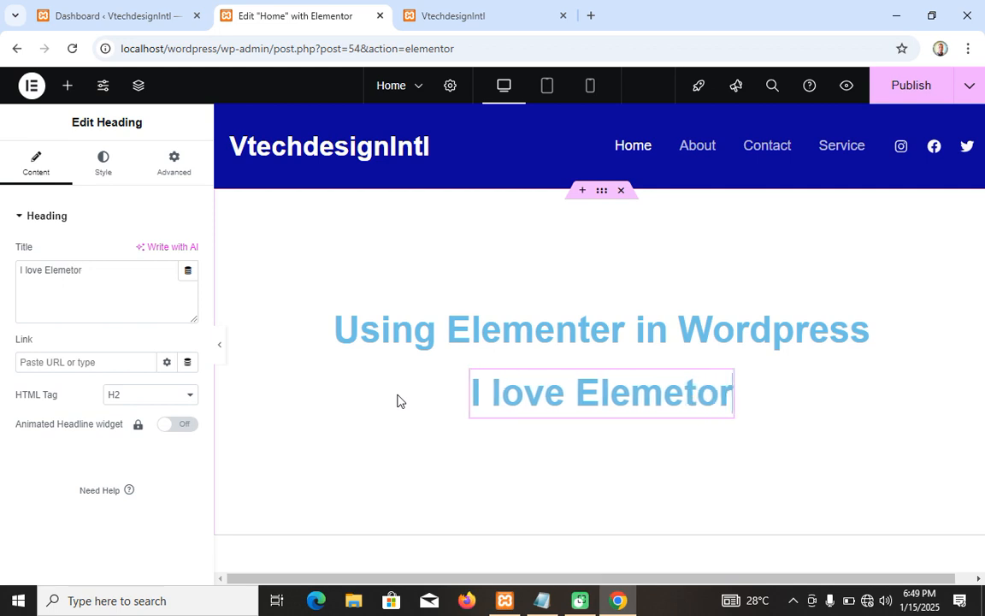
Correct the spelling in the first heading so that it reads "Using Elementor in Wordpress".
left_click(611, 331)
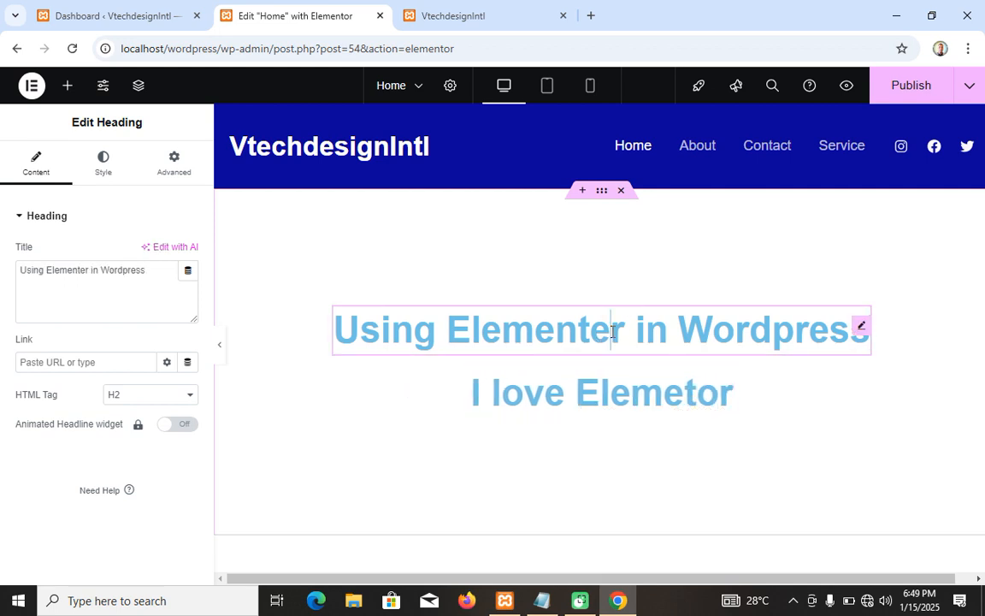
key("BackSpace")
type("o")
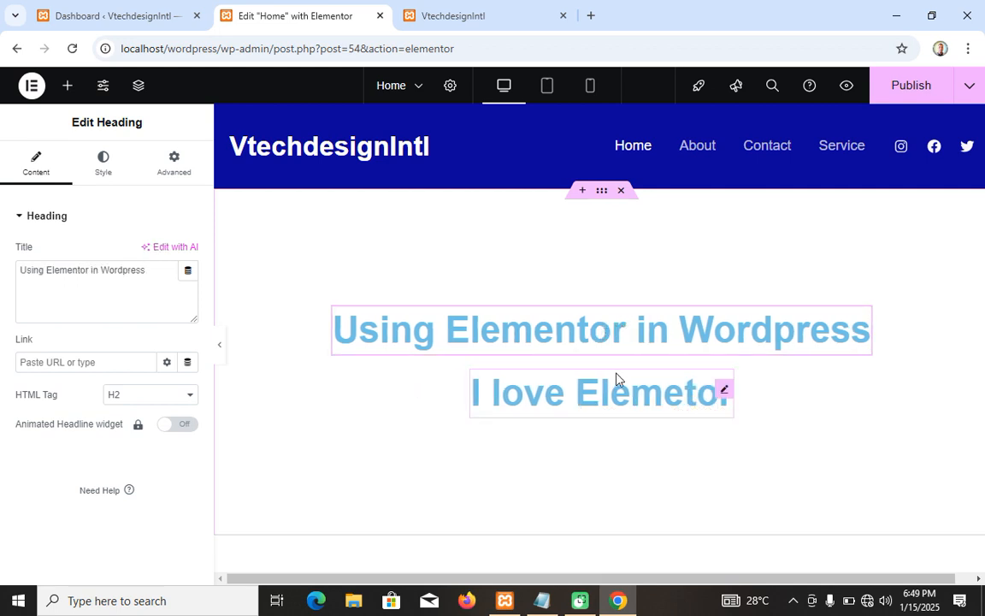
Correct the spelling in the second heading so that it reads "I love Elementor".
left_click(685, 392)
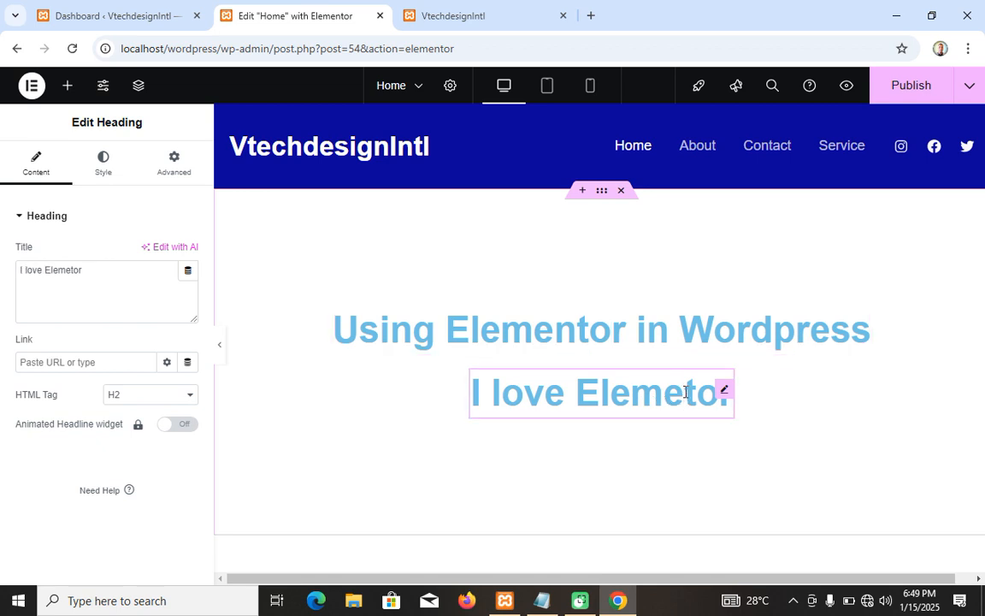
type("n")
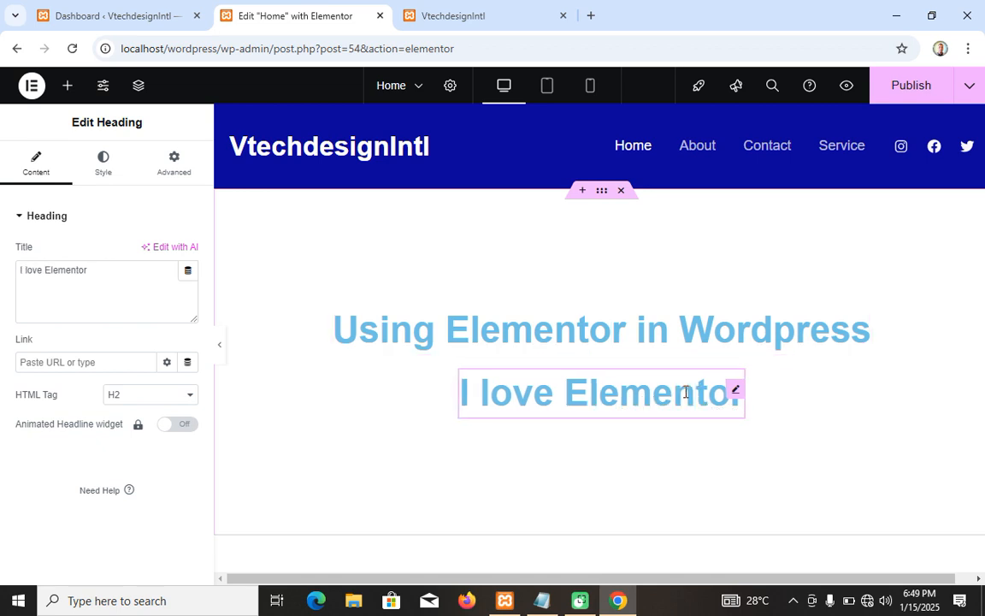
left_click(712, 396)
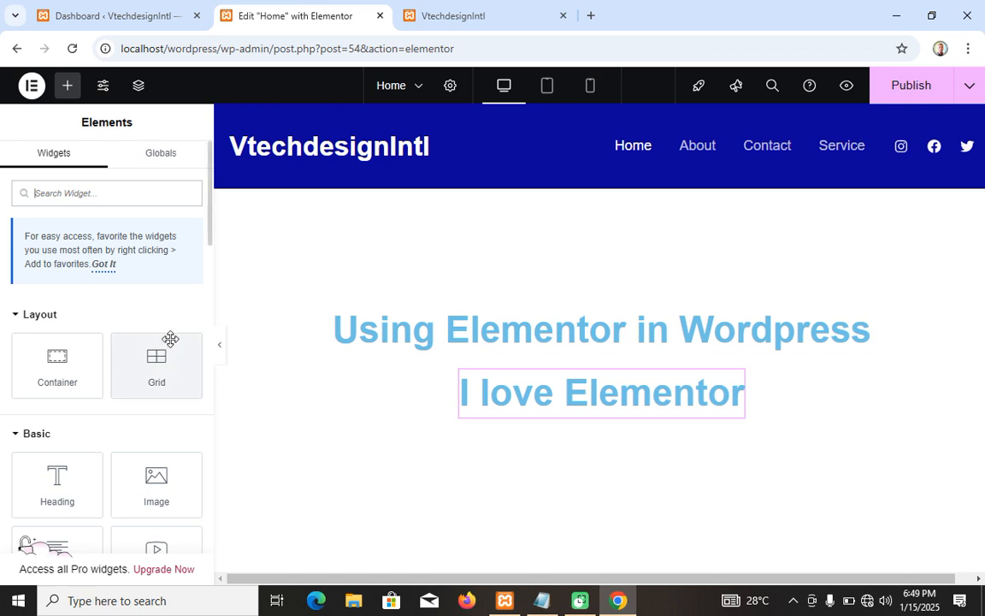
Add a Button widget below the second heading and replace its label with "Get Started".
scroll(136, 453, "down", 2)
left_click_drag(62, 472, 576, 402)
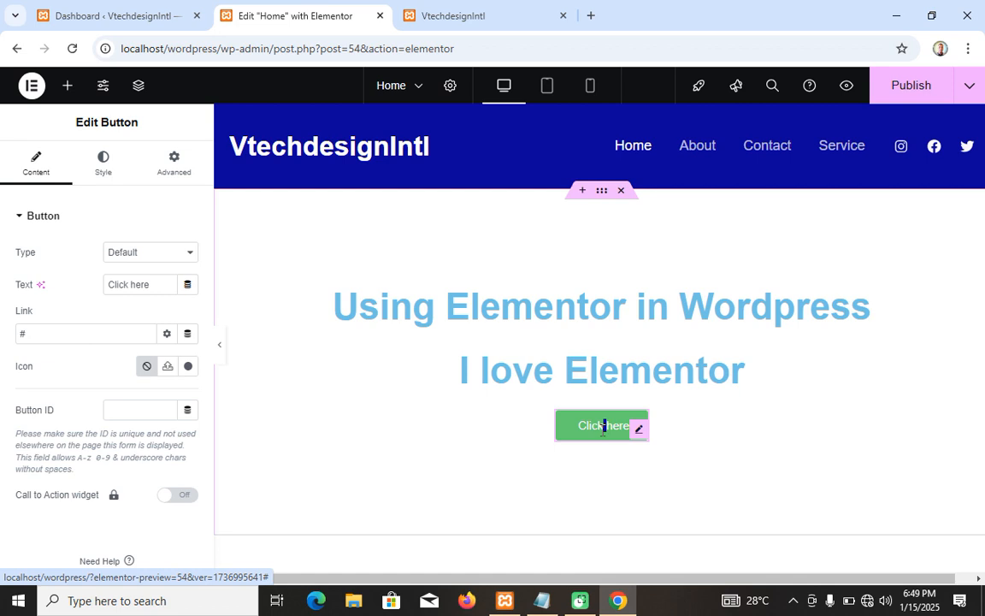
key("shift+Right")
key("shift+Right")
key("shift+Right")
key("shift+Right")
key("shift+Right")
key("shift+Right")
key("shift+Right")
key("shift+Right")
key("shift+Right")
type("Get Started")
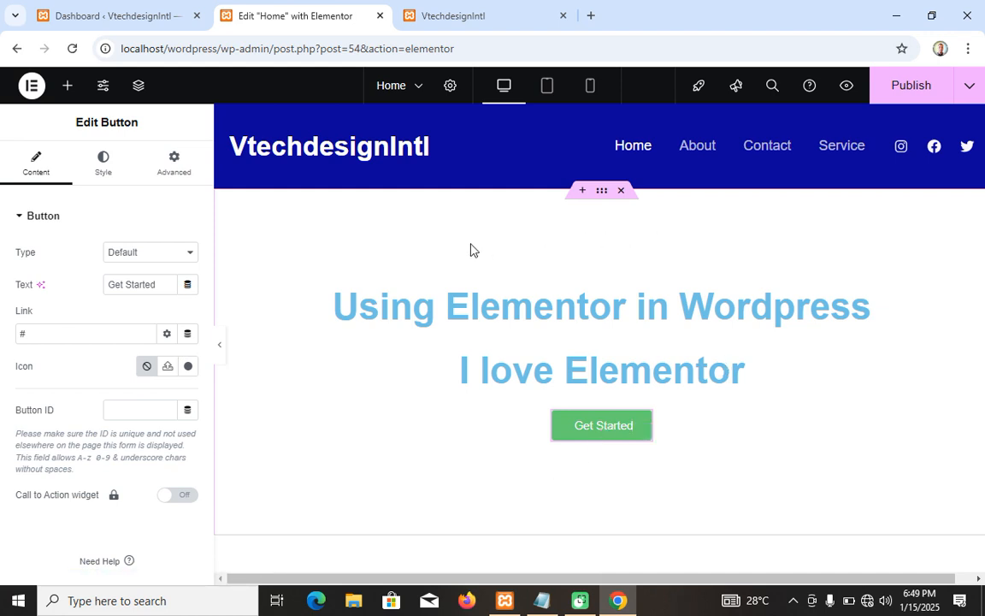
Set the text color of the "Using Elementor in Wordpress" heading to the white global color.
left_click(399, 314)
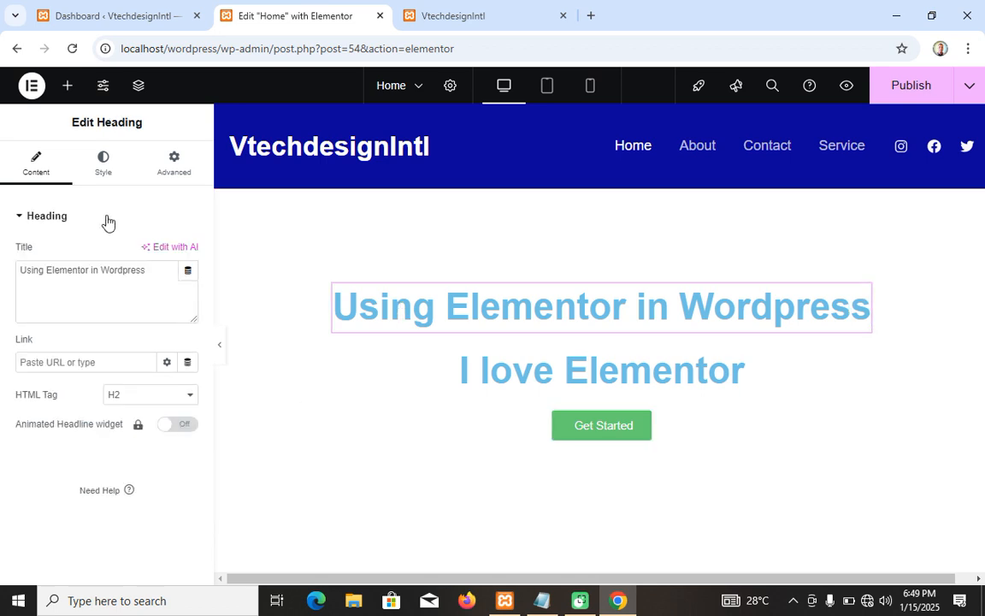
left_click(105, 160)
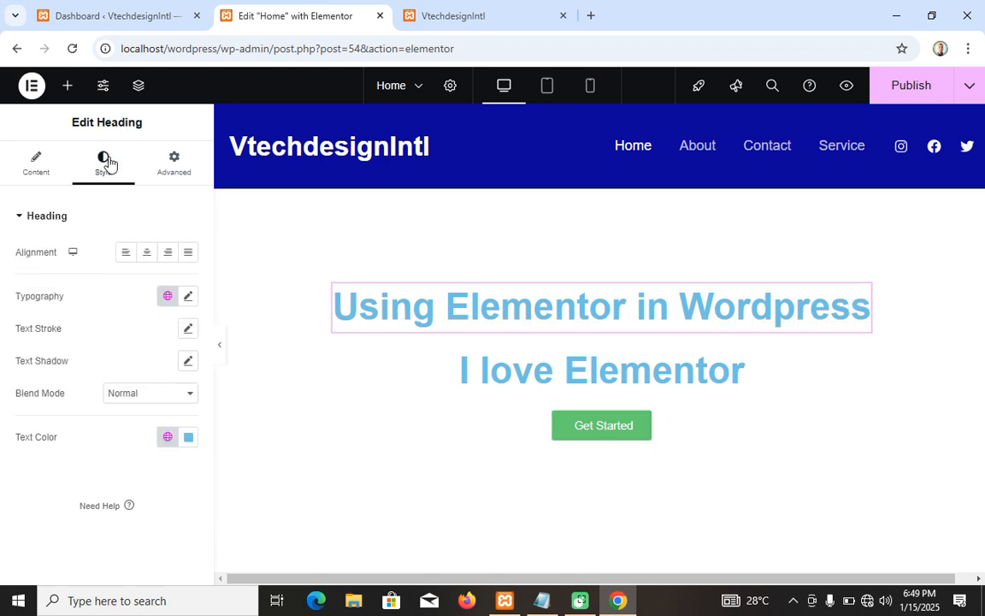
left_click(187, 437)
left_click(122, 463)
left_click(167, 437)
left_click(76, 411)
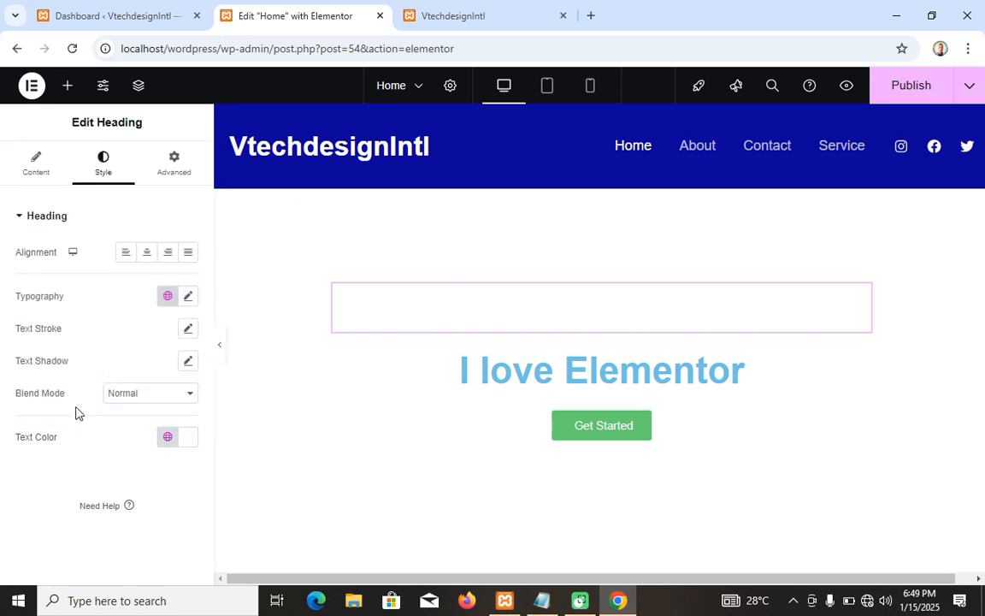
Set the text color of the "I love Elementor" heading to the white global color.
left_click(510, 378)
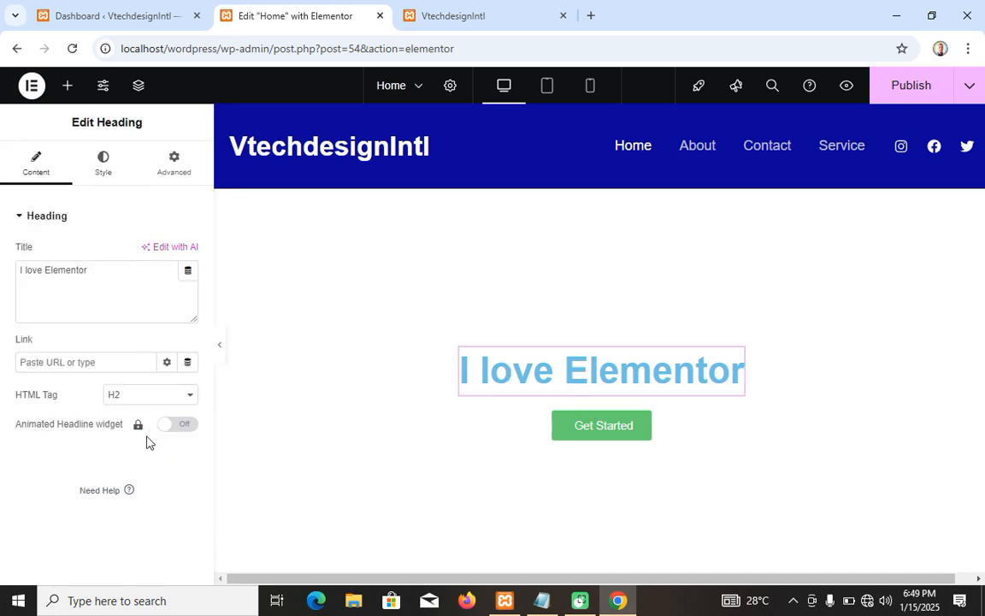
left_click(101, 163)
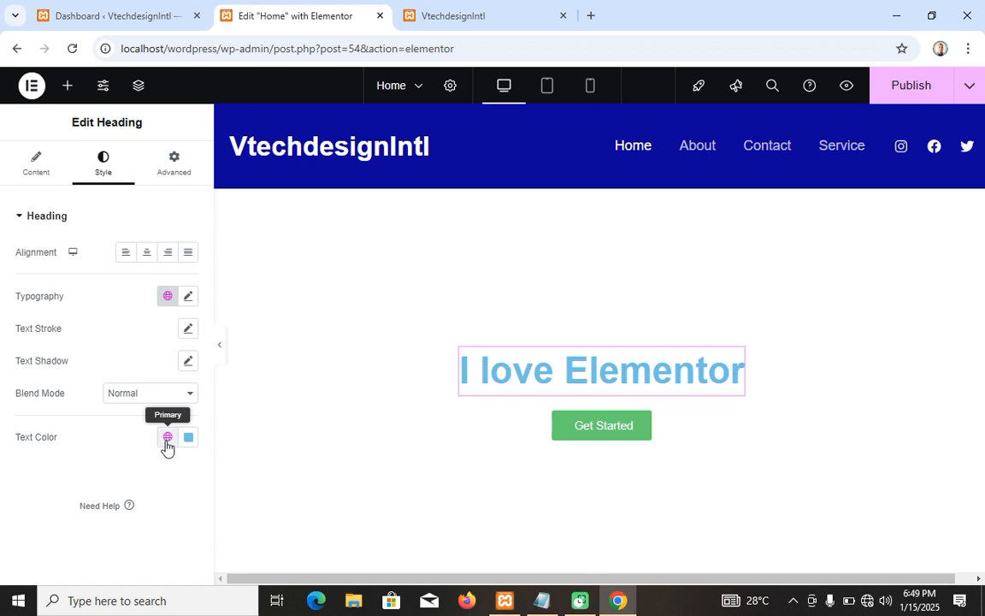
left_click(167, 438)
left_click(90, 412)
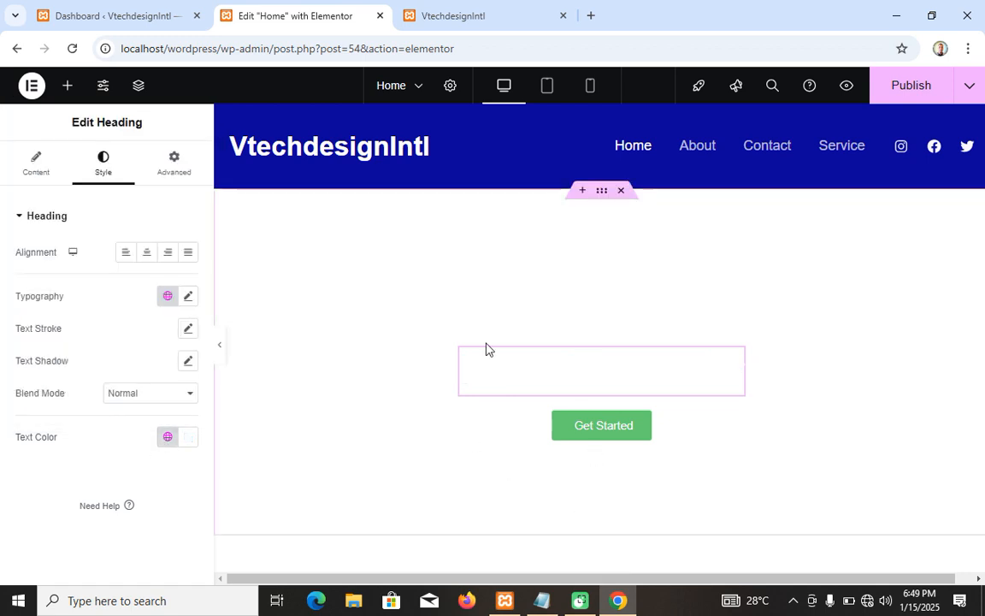
Give the container a Classic background using the harbor image a.png from the Media Library.
left_click(603, 194)
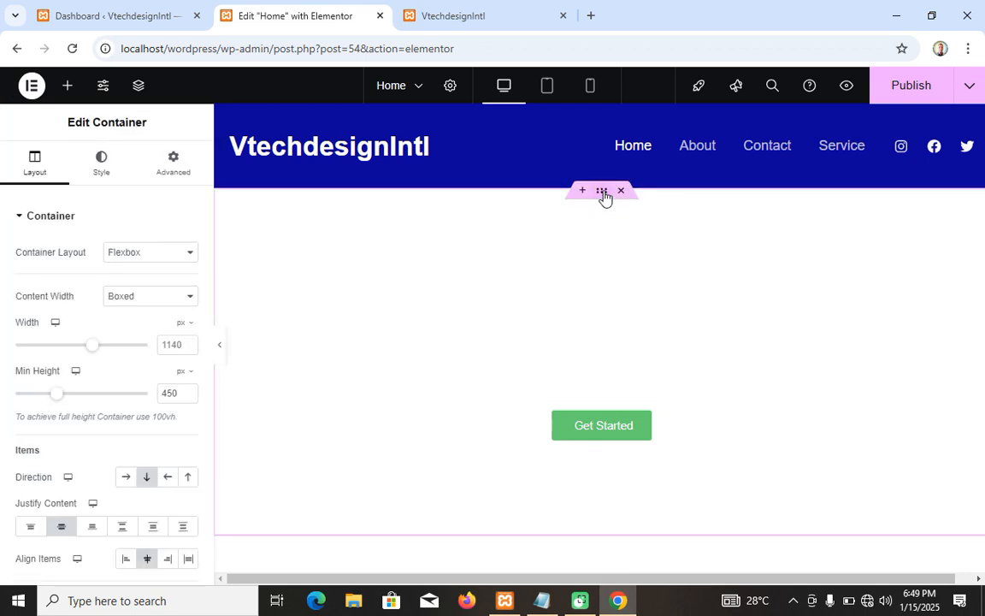
left_click(102, 163)
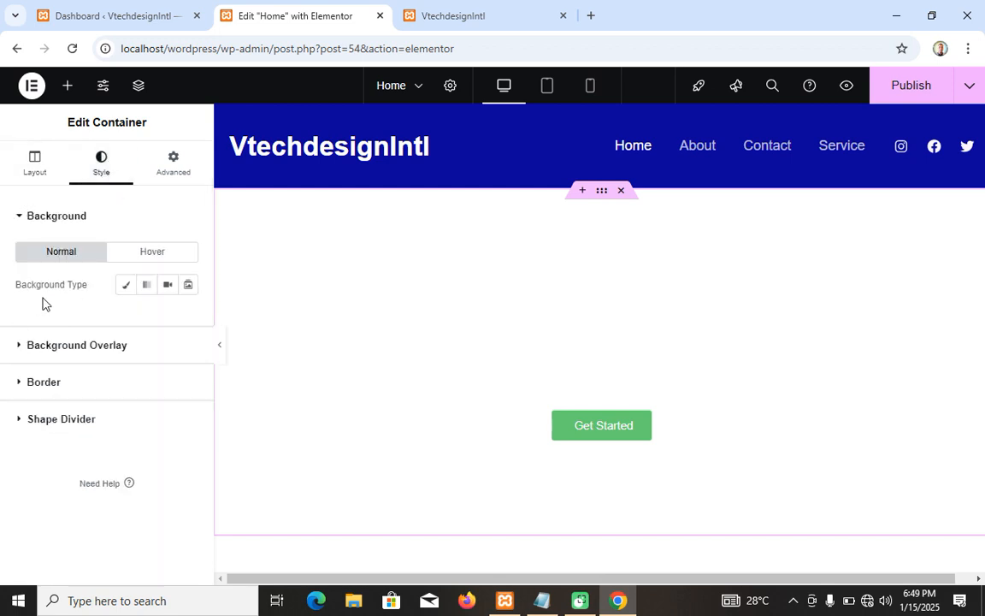
left_click(126, 286)
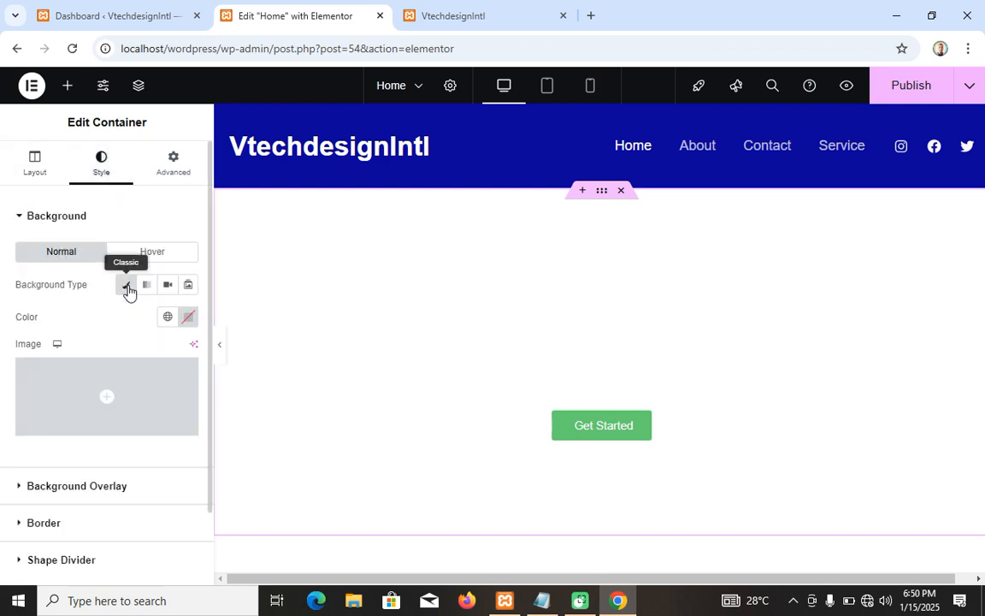
left_click(109, 427)
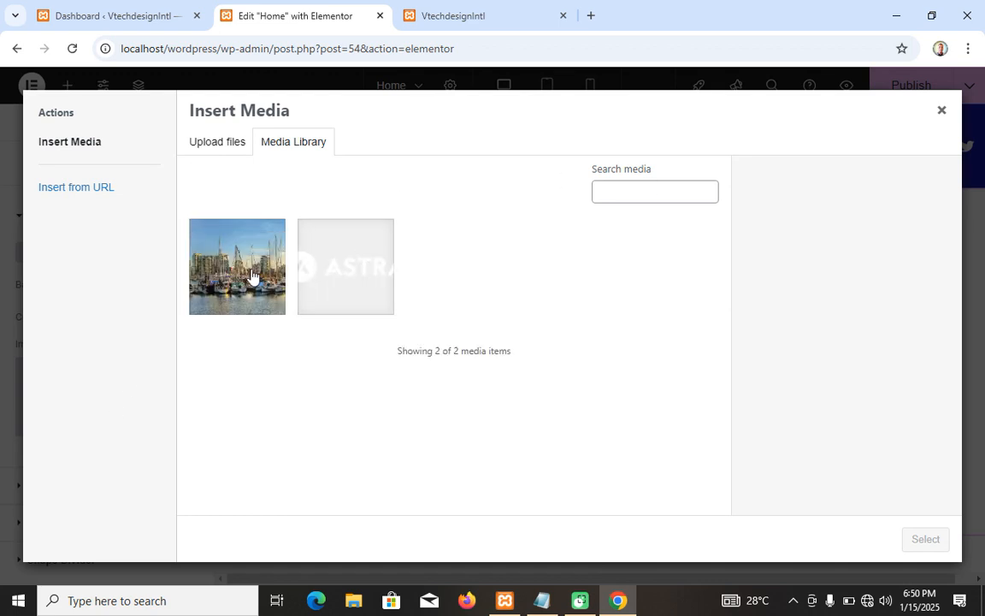
left_click(250, 275)
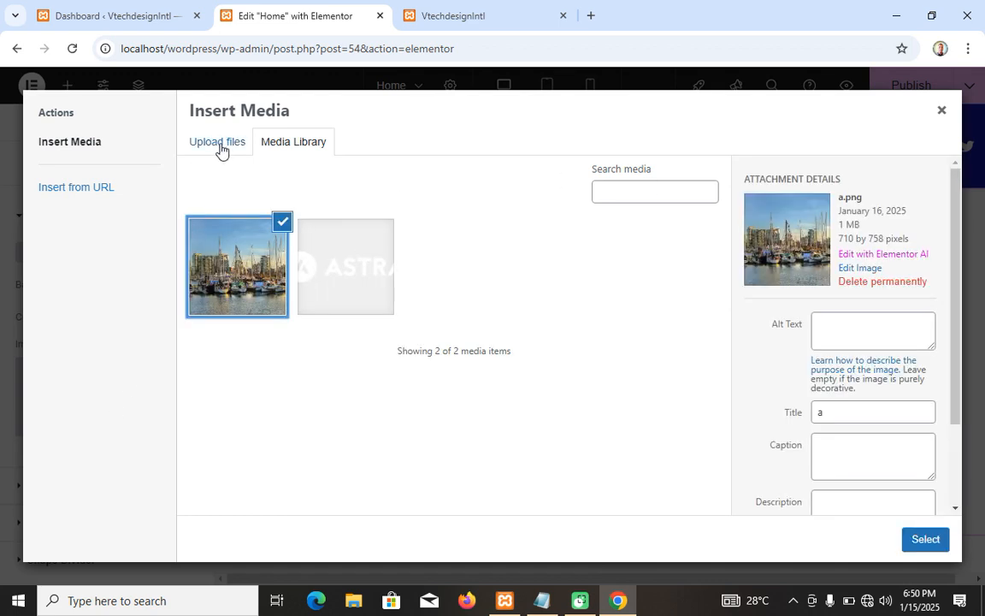
left_click(922, 545)
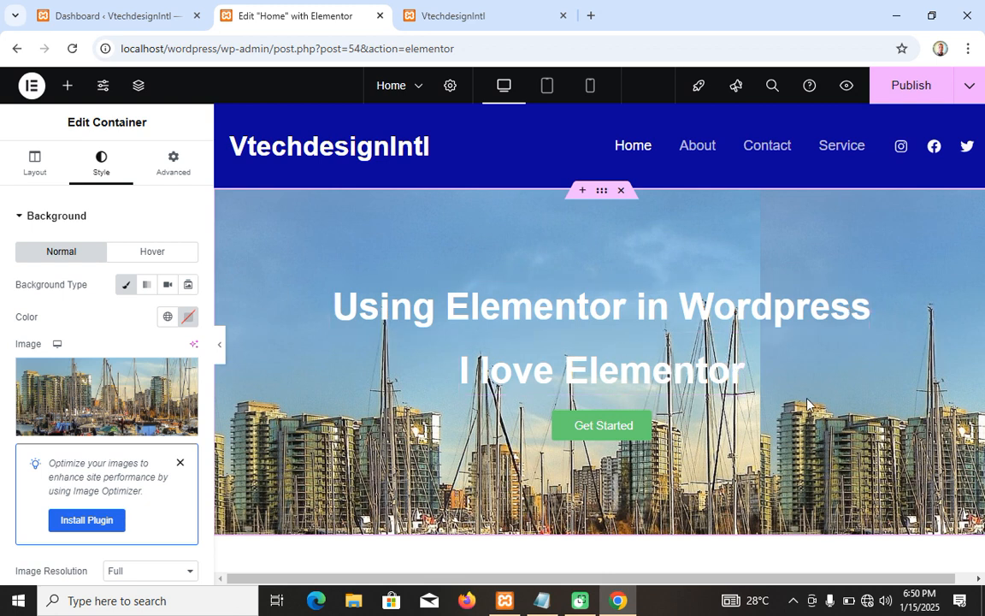
Set the container's background image to No-repeat with a display size of Cover.
scroll(126, 402, "down", 4)
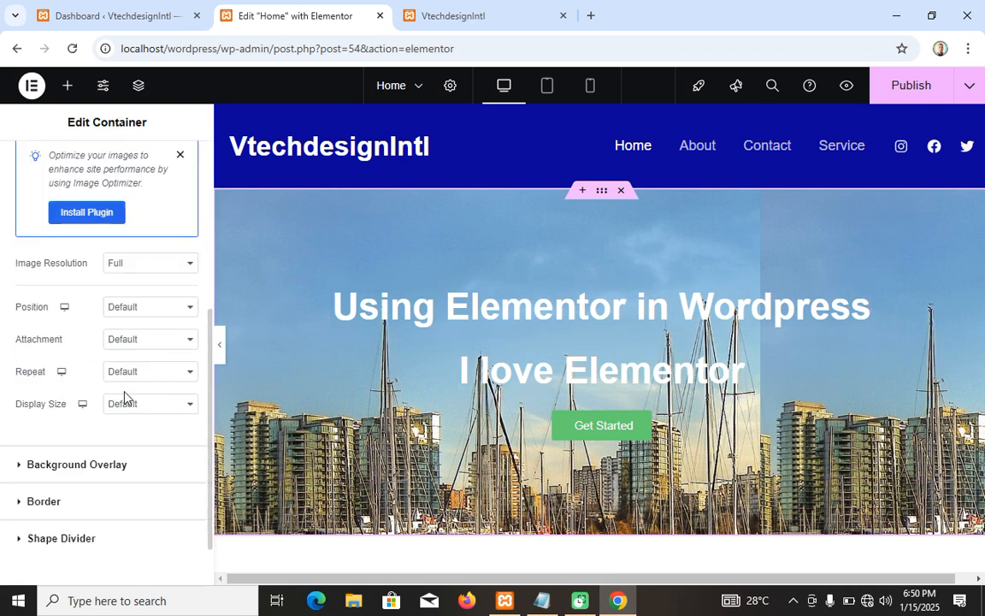
left_click(182, 373)
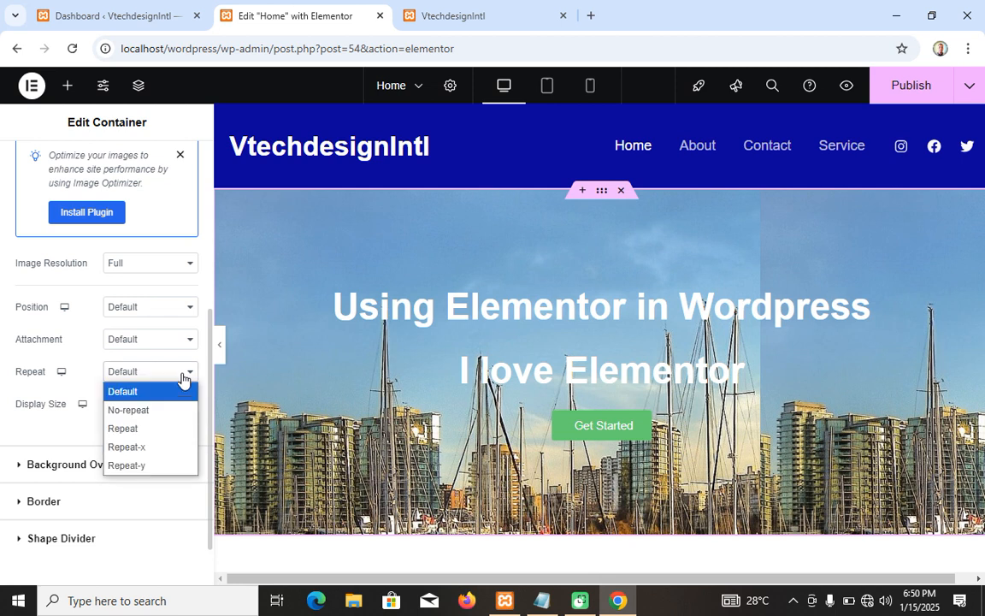
left_click(165, 411)
left_click(175, 407)
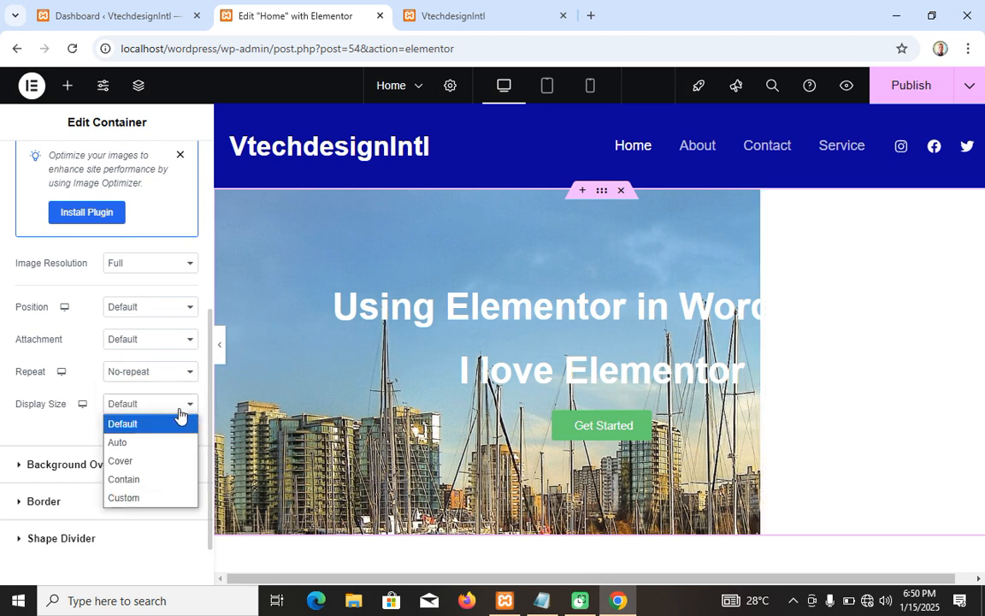
left_click(134, 467)
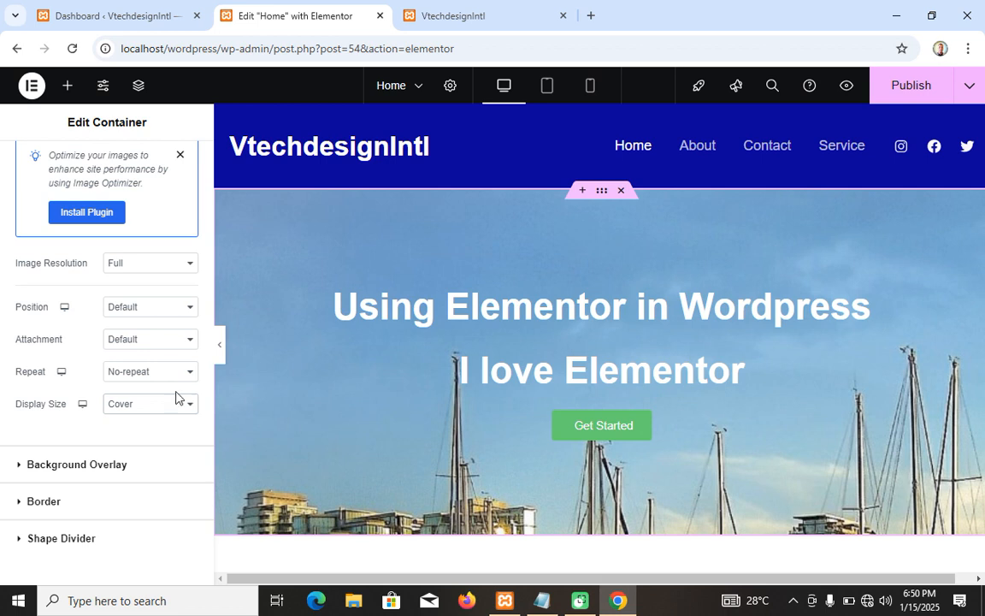
Set the background image's attachment to Fixed and check the scrolling effect on the page.
left_click(183, 341)
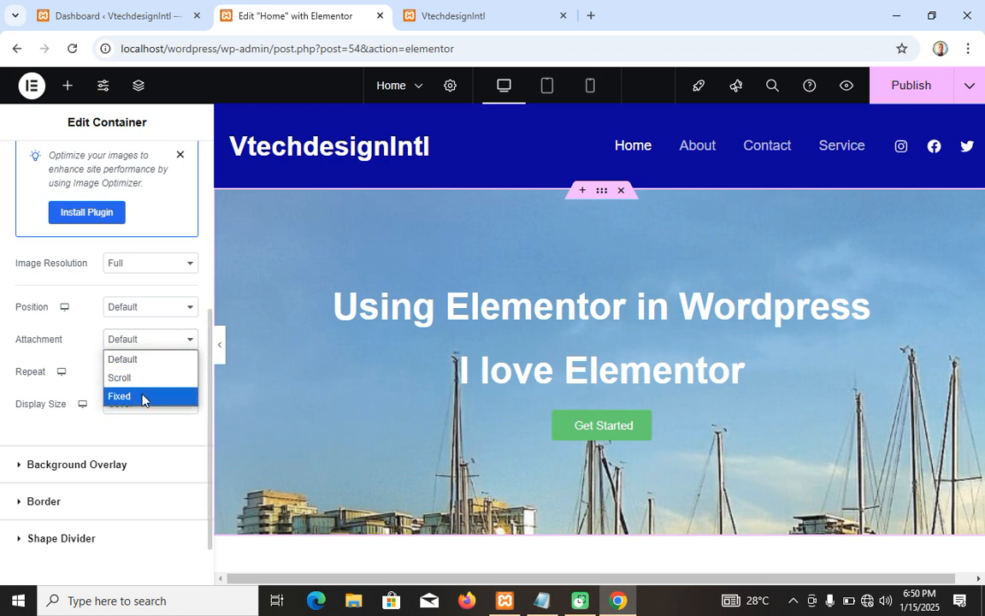
left_click(143, 396)
scroll(359, 378, "down", 3)
scroll(359, 378, "up", 3)
scroll(359, 378, "down", 1)
scroll(359, 378, "up", 2)
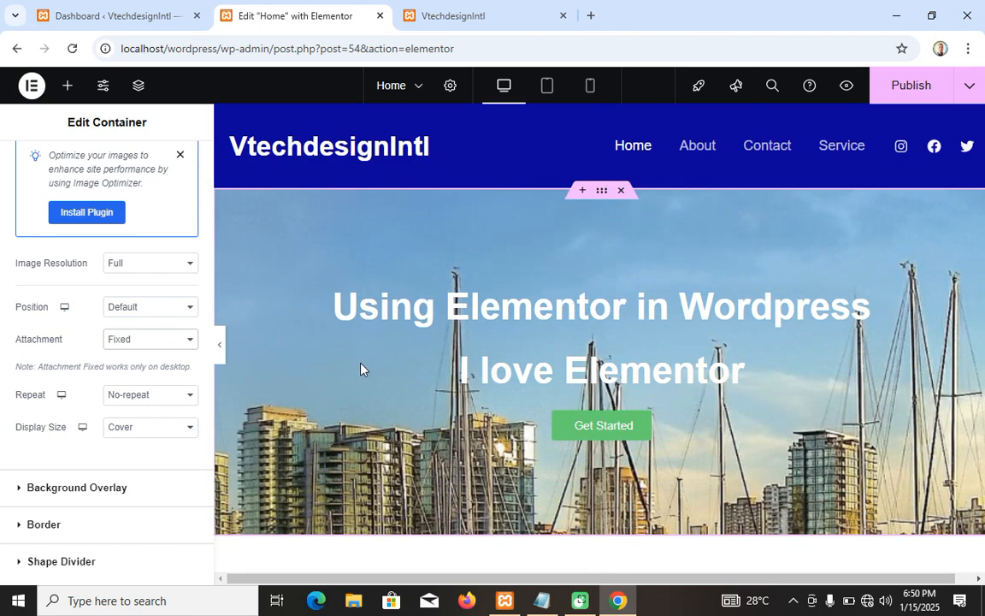
Publish the Home page and reload the live site at localhost/wordpress/ to review the result.
left_click(892, 100)
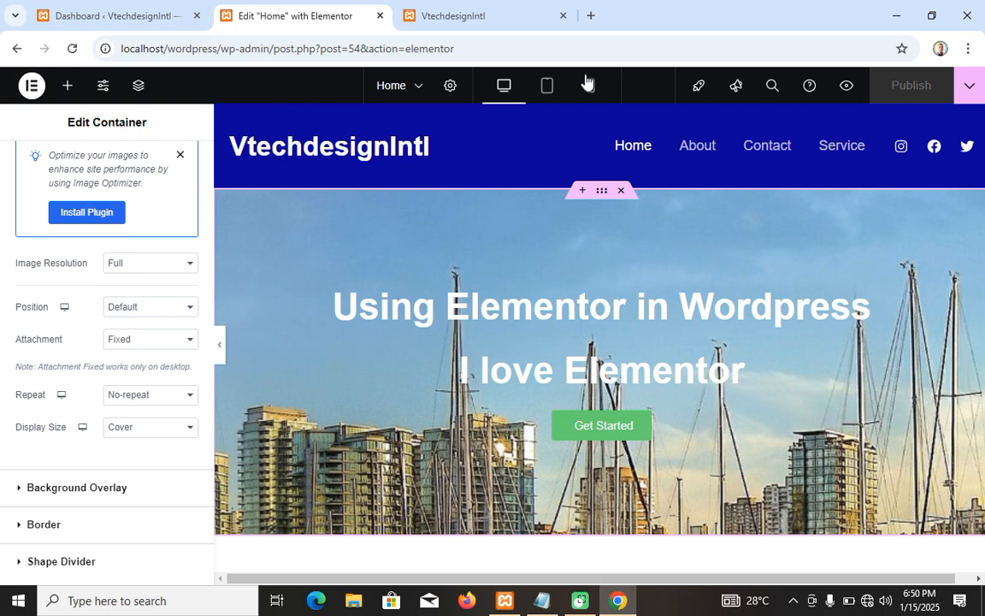
left_click(468, 25)
left_click(405, 55)
key("Return")
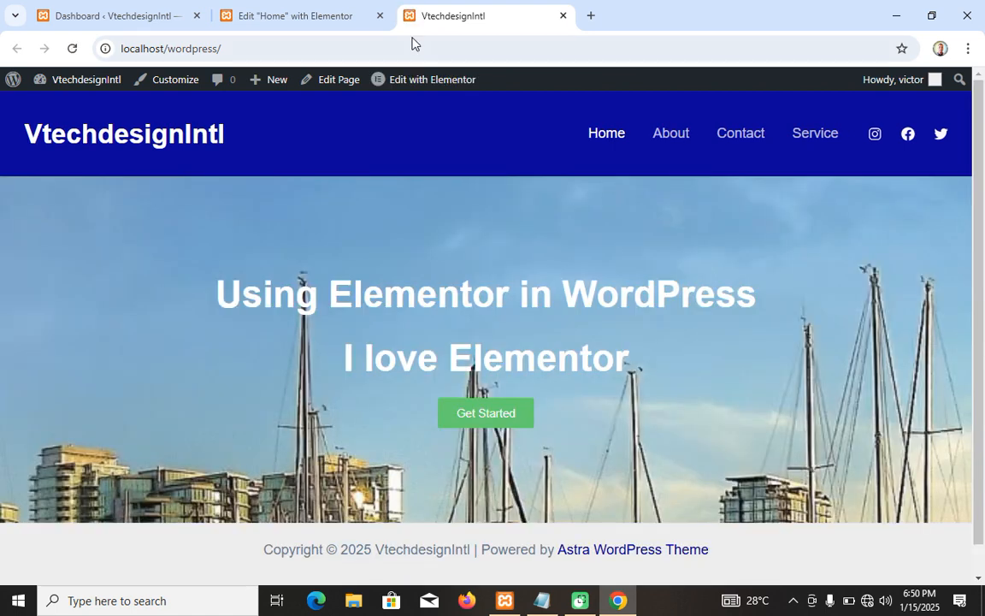
scroll(528, 332, "down", 1)
scroll(528, 325, "up", 1)
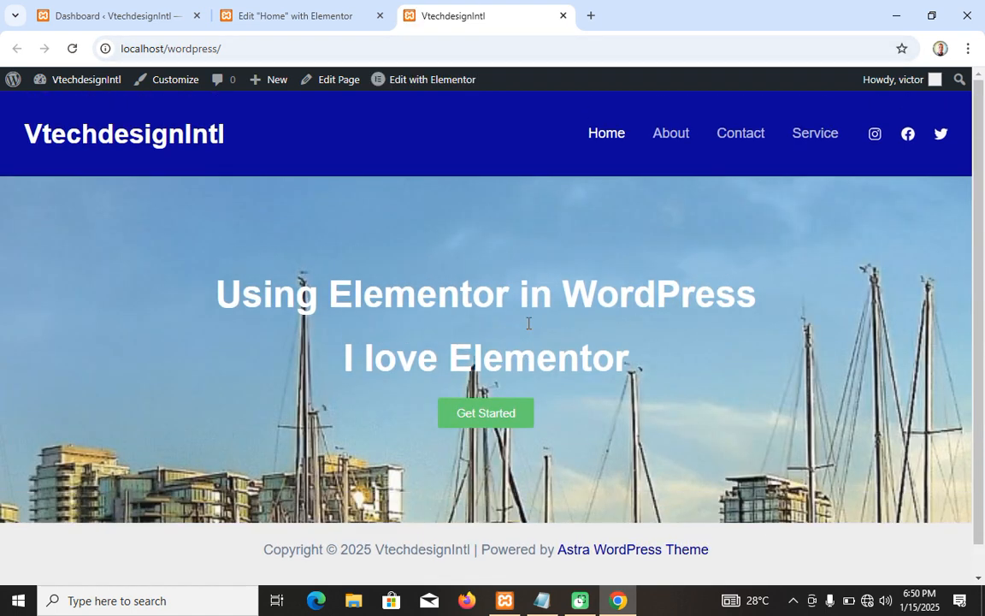